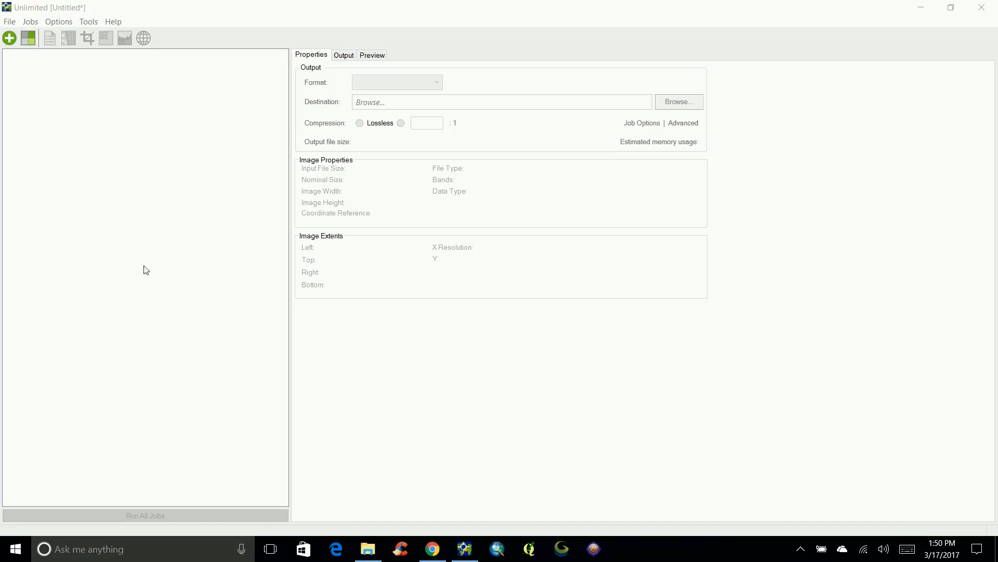
Start adding a new color composite image to encode.
click(12, 23)
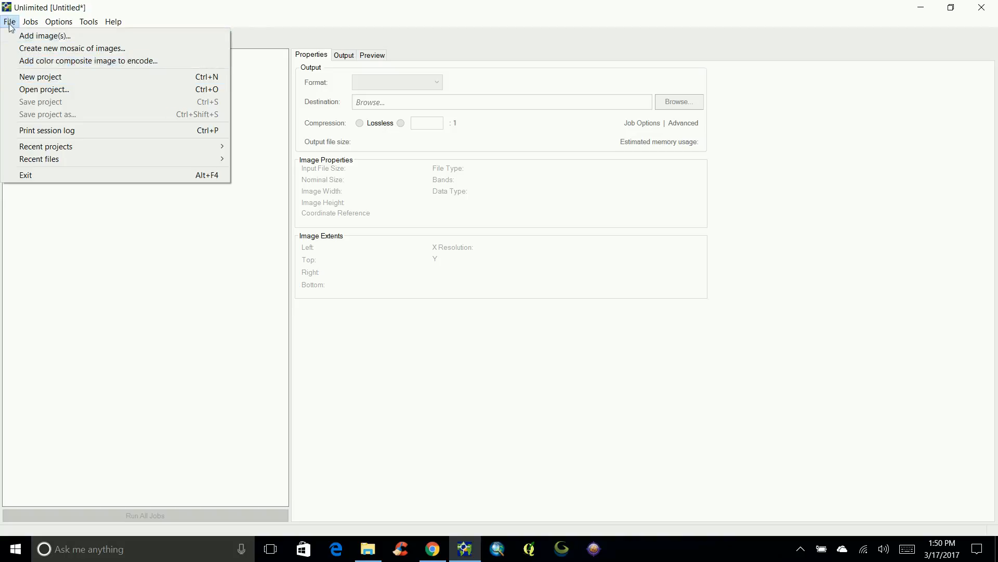
click(73, 60)
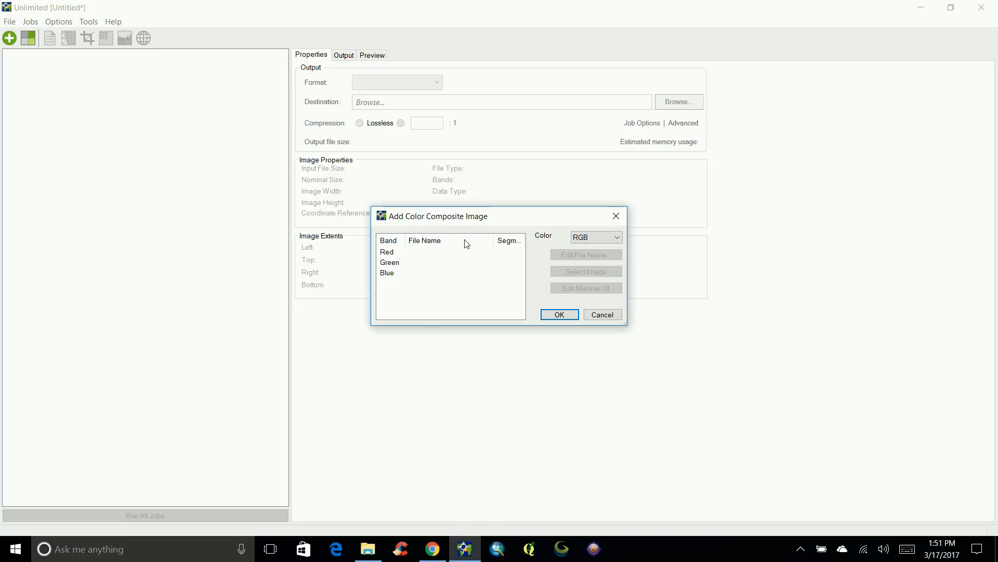
click(599, 239)
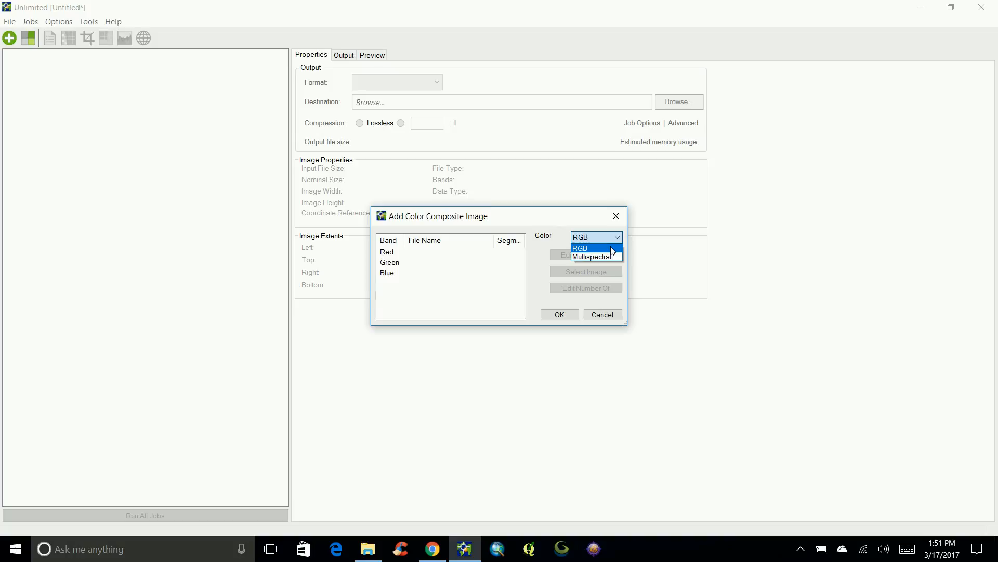
click(607, 256)
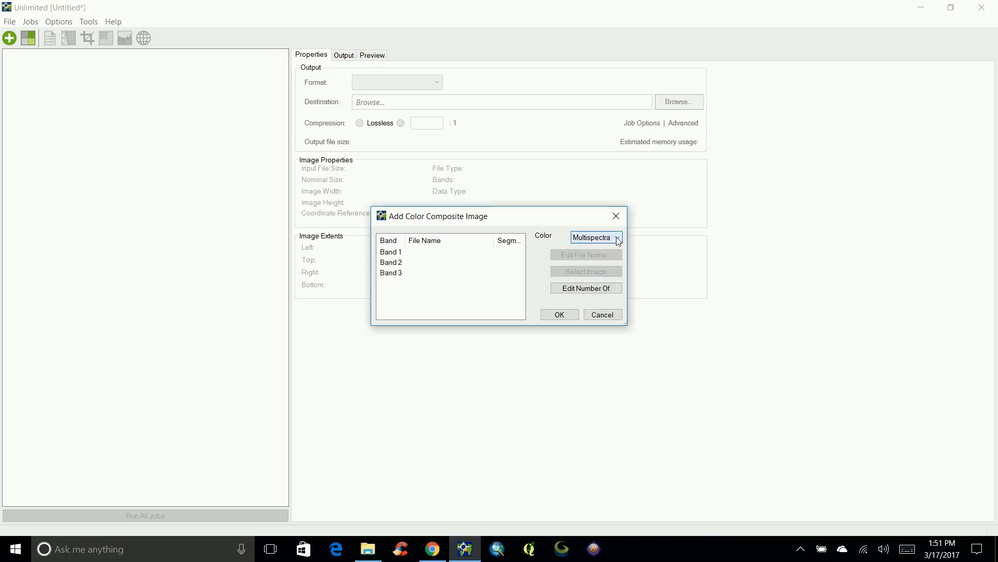
click(592, 288)
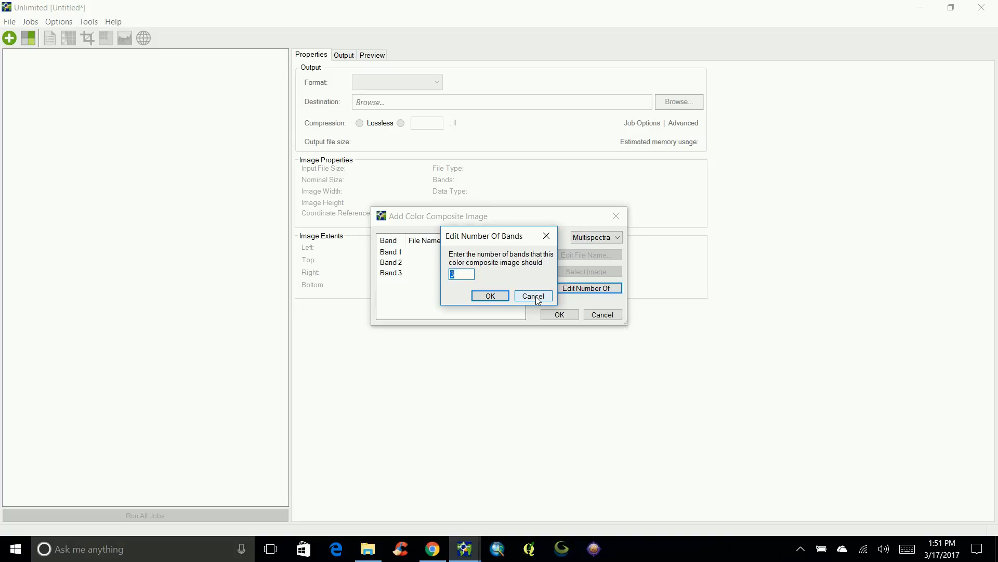
click(533, 296)
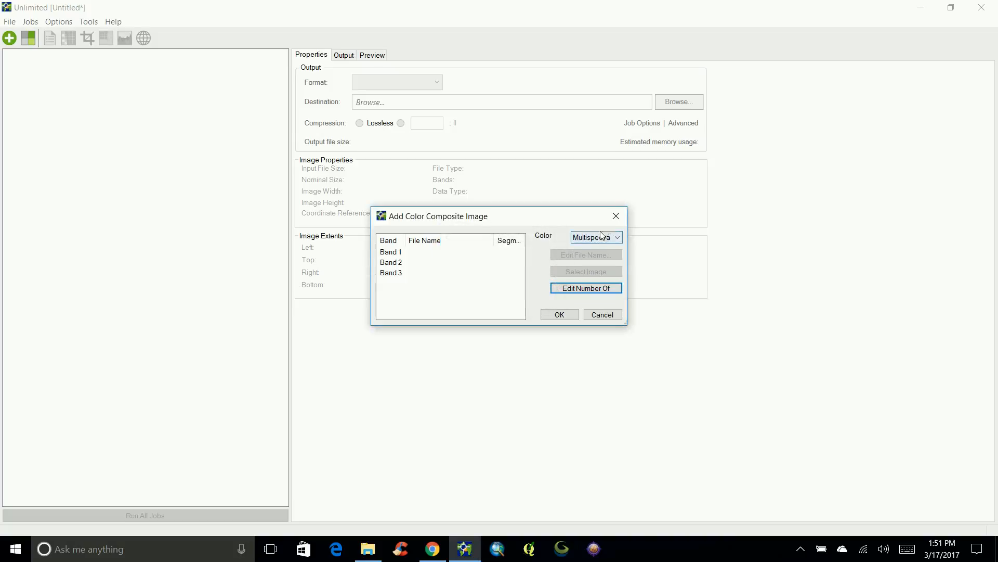
click(595, 247)
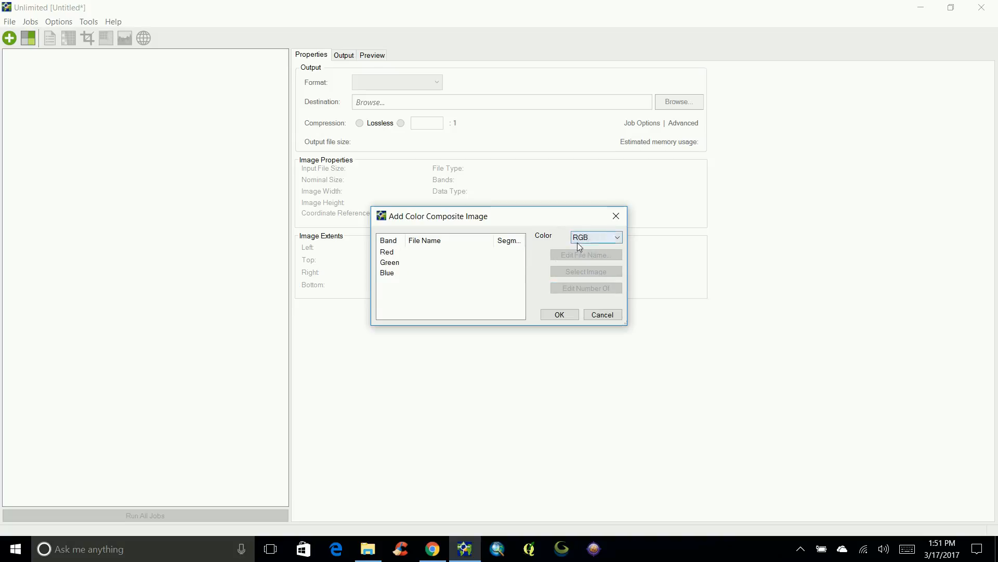
Assign LC08_L1TP_200038_20170227_20170227_01_RT_B4 from the L8 OLI_TIRS C1 Level-1 folder in Color Composite Data to the Red band.
double_click(443, 254)
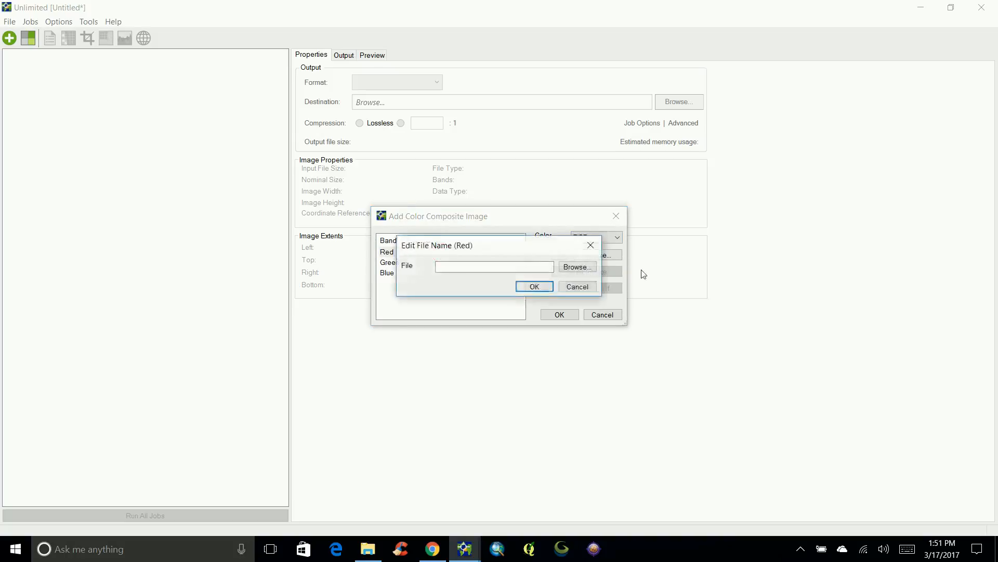
click(581, 270)
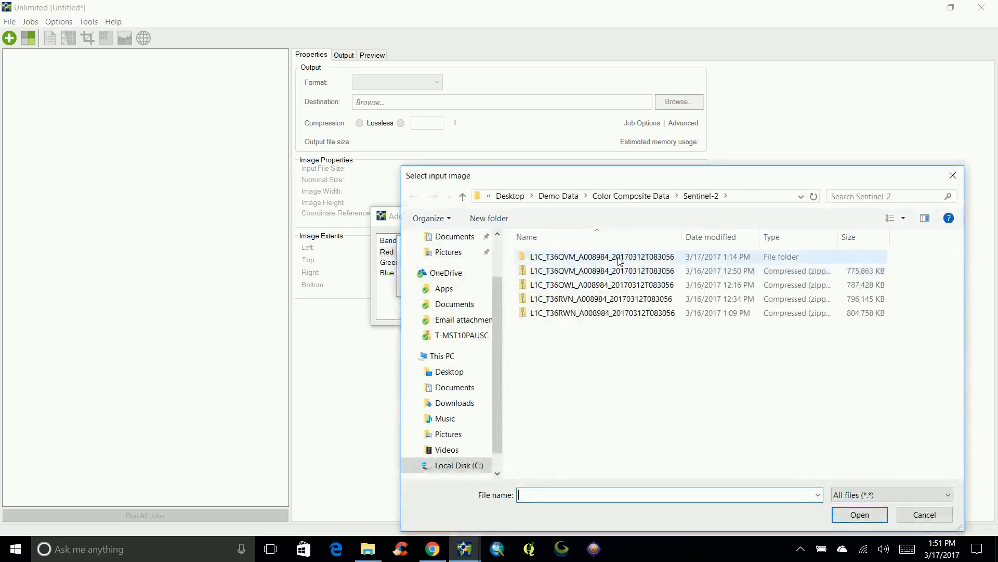
click(559, 194)
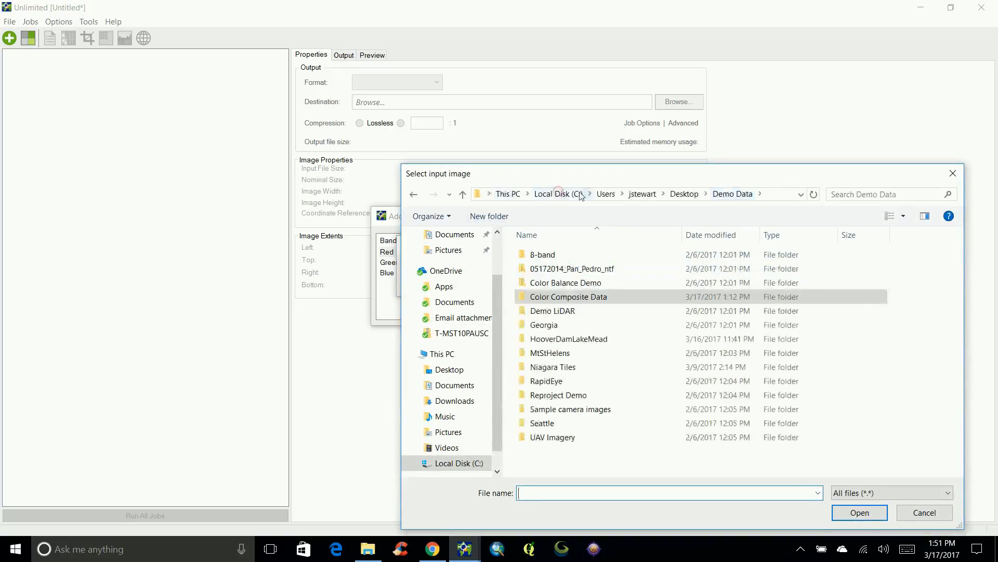
click(592, 297)
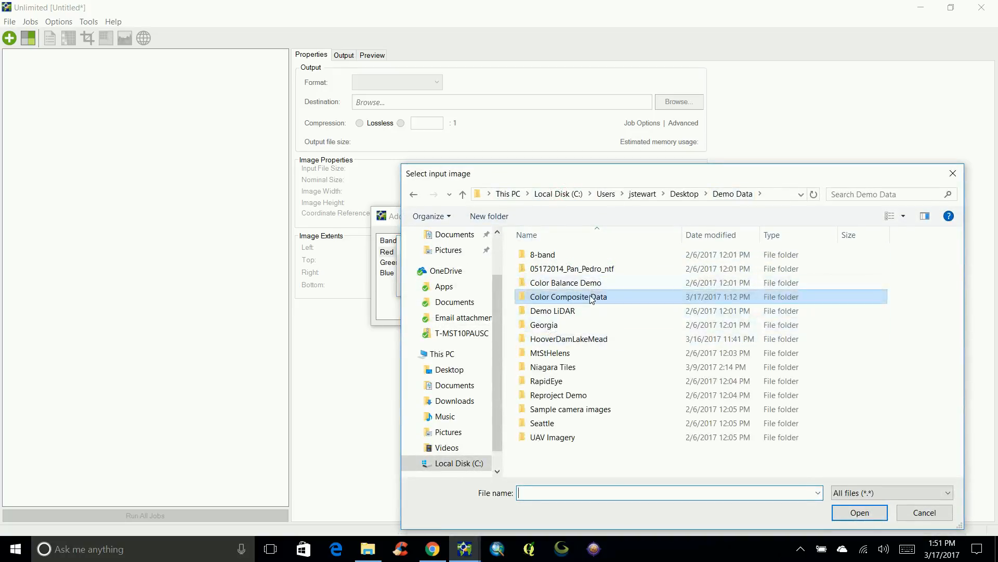
double_click(592, 297)
double_click(597, 256)
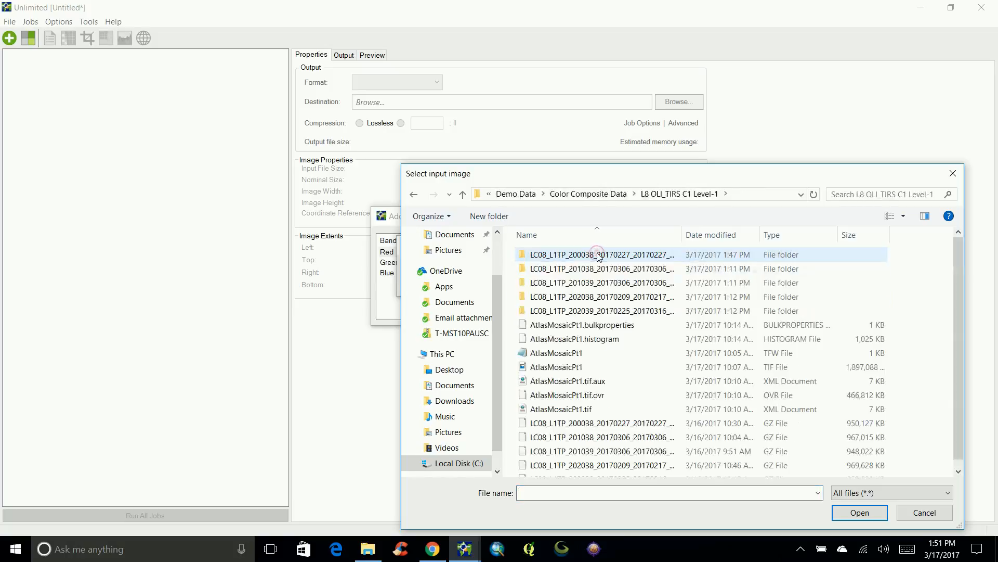
double_click(598, 255)
double_click(597, 253)
click(597, 253)
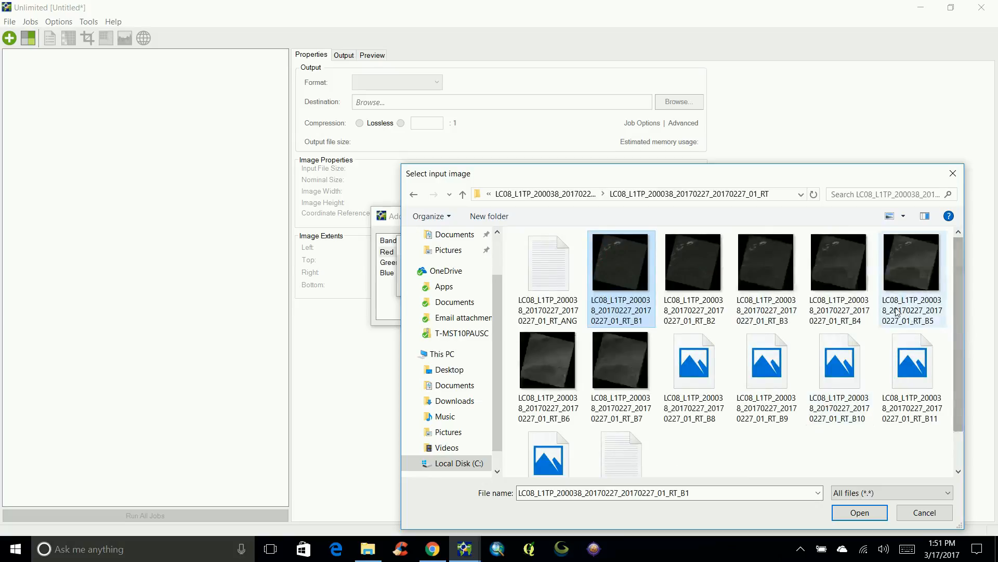
click(843, 276)
click(863, 512)
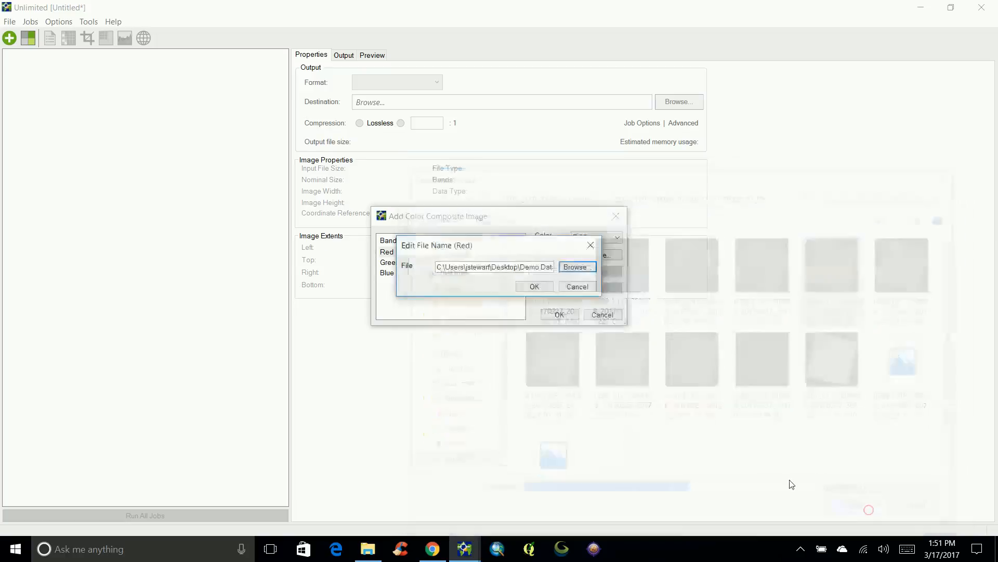
click(536, 287)
Assign the image LC08_L1TP_200038_20170227_20170227_01_RT_B3 to the Green band of the composite.
double_click(443, 263)
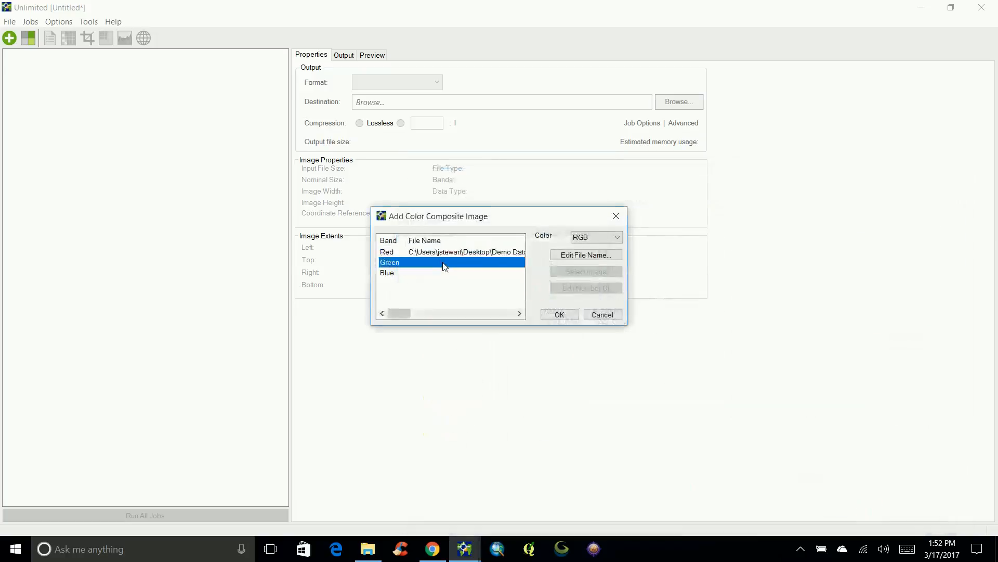
click(574, 267)
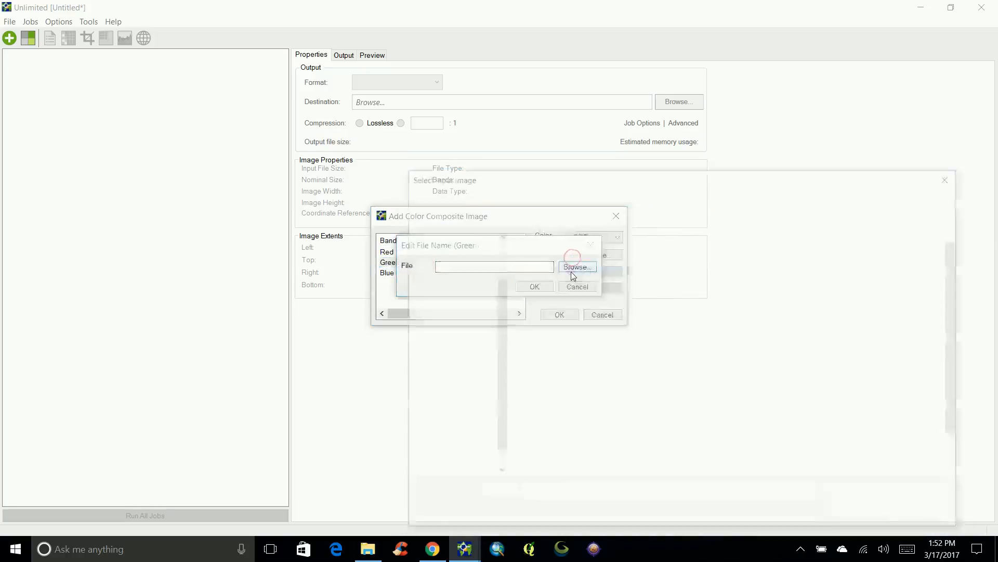
click(769, 270)
click(850, 516)
click(526, 290)
Assign LC08_L1TP_200038_20170227_20170227_01_RT_B2 to the Blue band, check the three file names and add the RGB composite to the project.
click(482, 276)
double_click(483, 281)
click(577, 266)
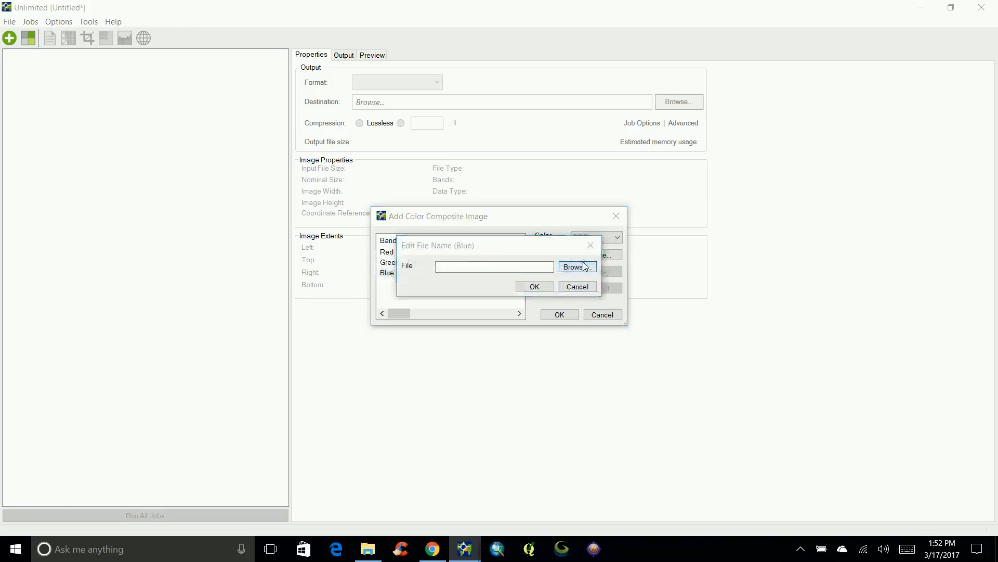
click(700, 269)
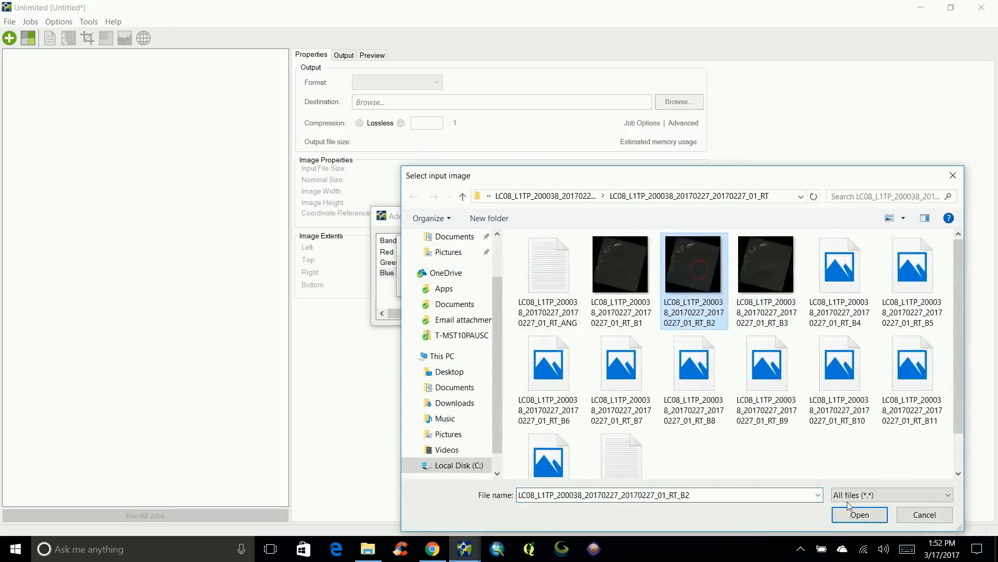
click(851, 515)
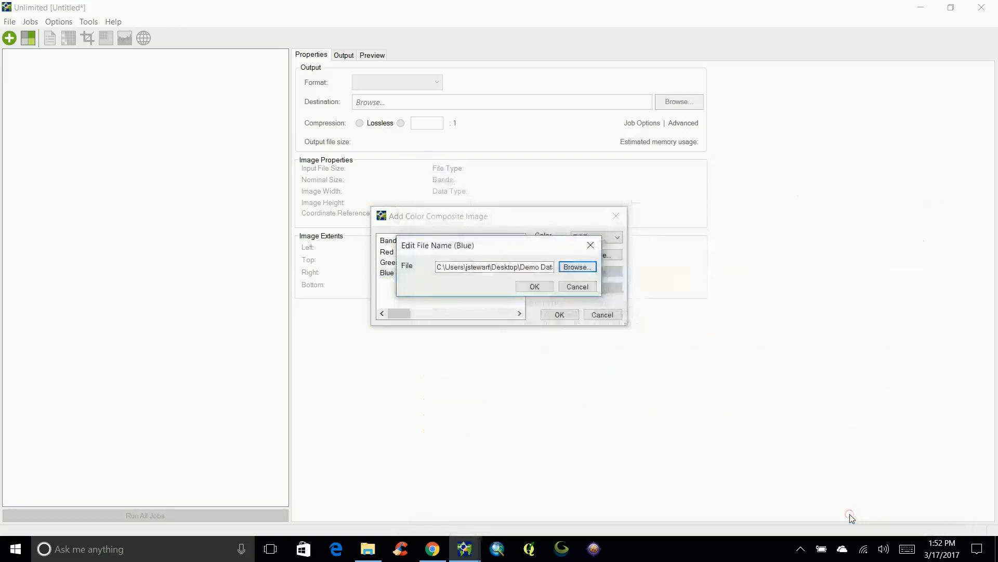
click(532, 286)
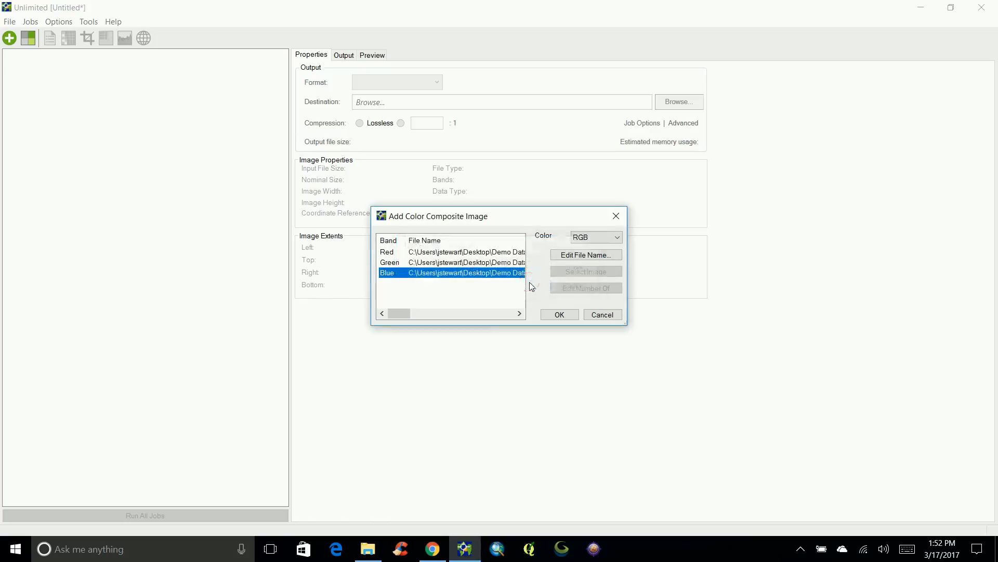
drag(401, 315, 505, 314)
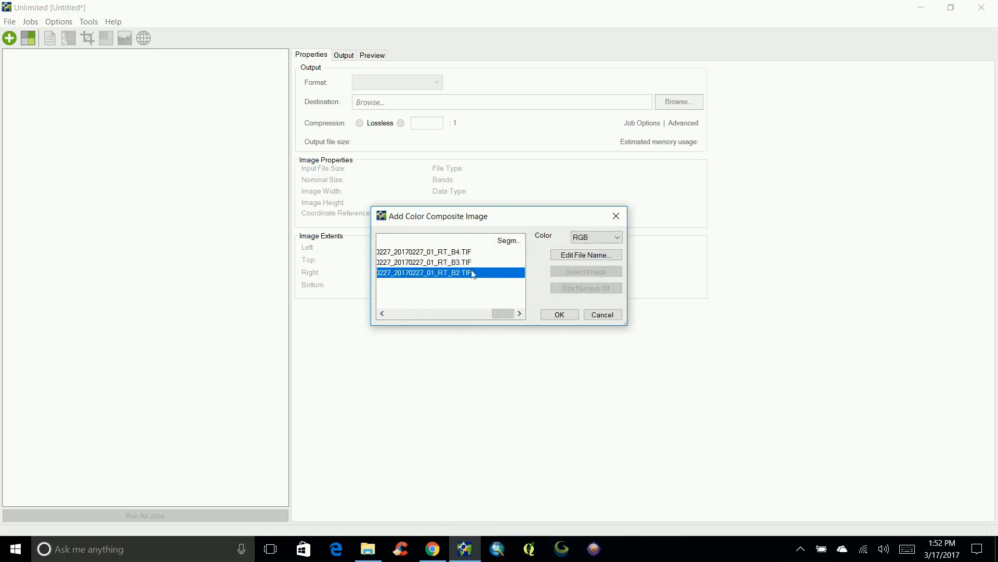
click(559, 314)
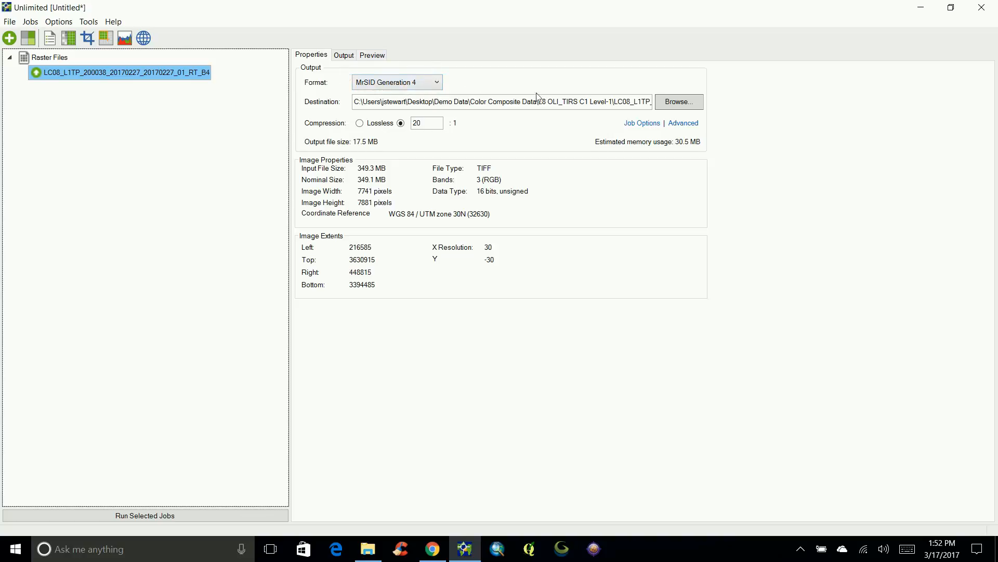
Preview the RGB composite and examine the reservoir, river, snowy mountains and desert terrain at 1:2 scale, then the full extent.
click(371, 57)
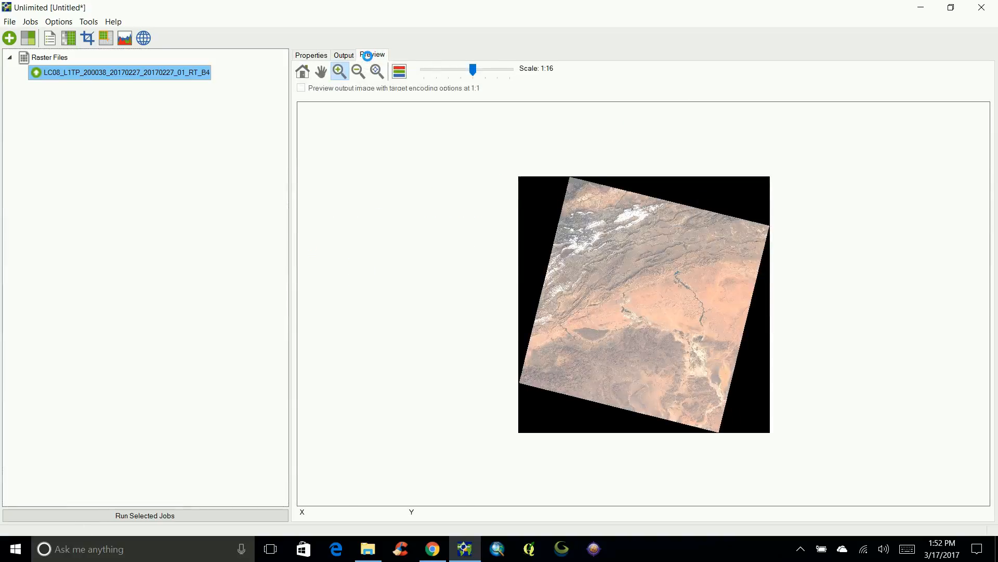
drag(669, 259, 703, 298)
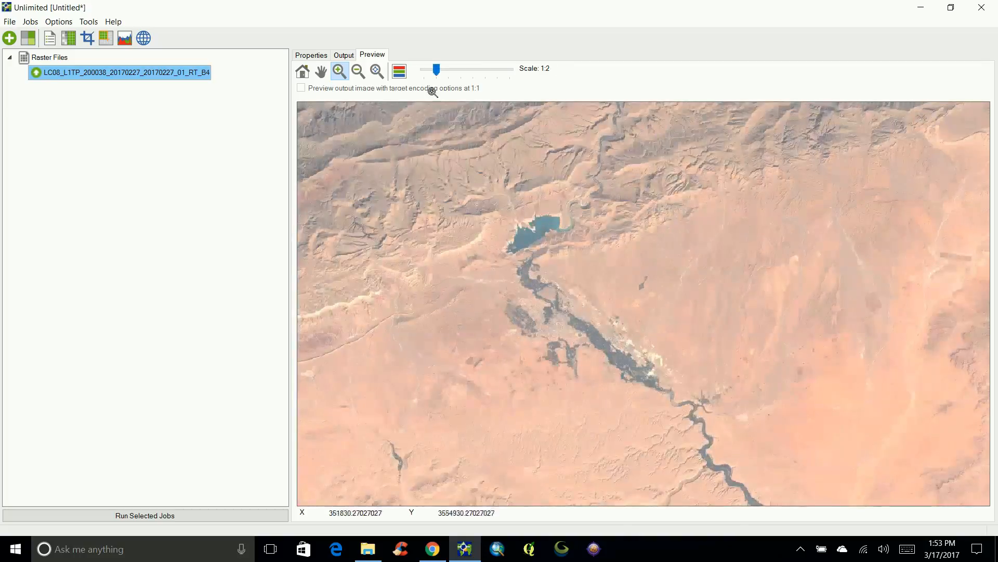
click(321, 71)
drag(448, 276, 690, 197)
drag(514, 359, 515, 218)
drag(621, 410, 576, 288)
drag(524, 372, 642, 197)
drag(452, 248, 481, 373)
drag(519, 209, 429, 353)
drag(572, 240, 553, 373)
drag(473, 253, 773, 340)
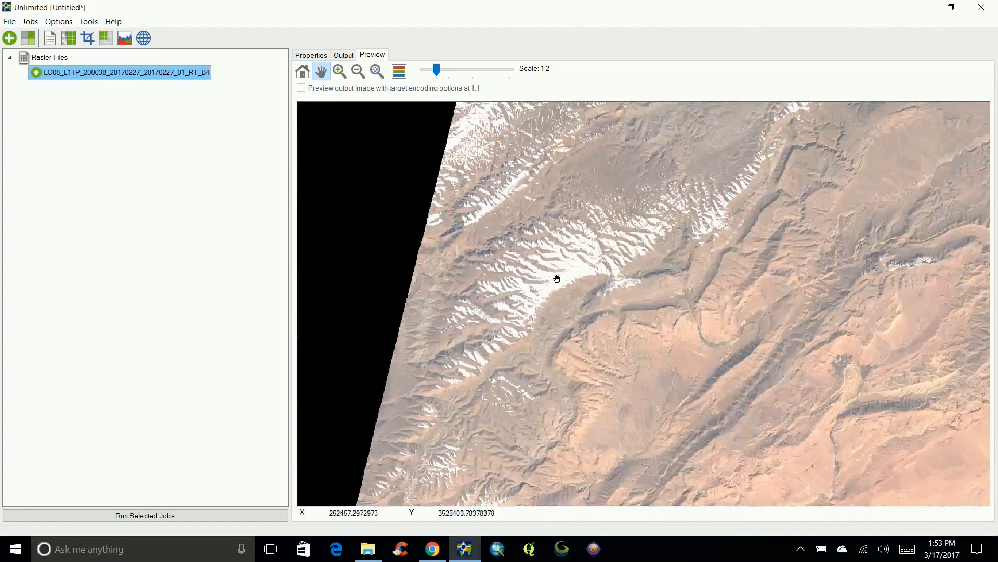
drag(556, 276, 591, 228)
drag(571, 390, 594, 197)
drag(851, 299, 635, 307)
drag(804, 301, 622, 270)
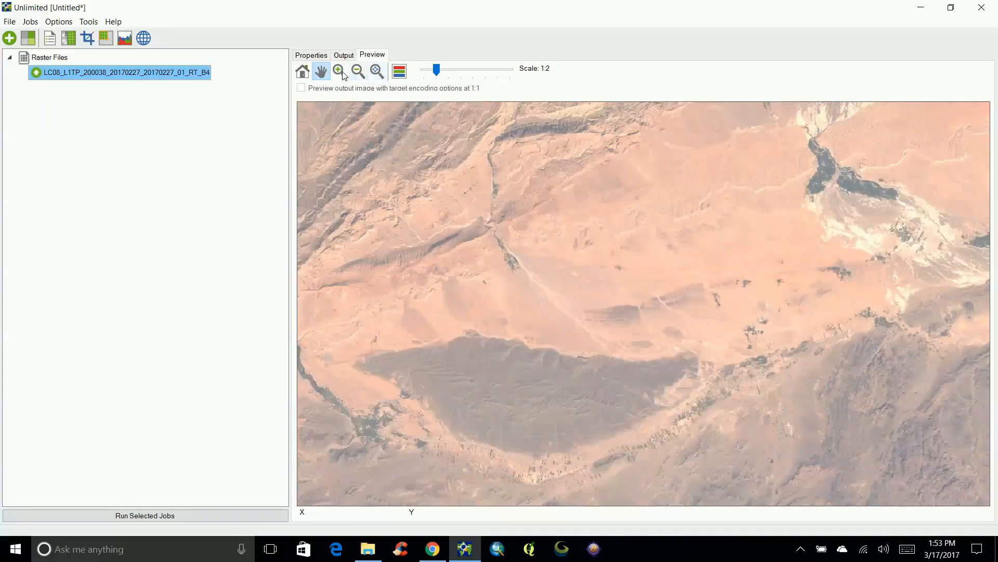
click(309, 74)
click(311, 55)
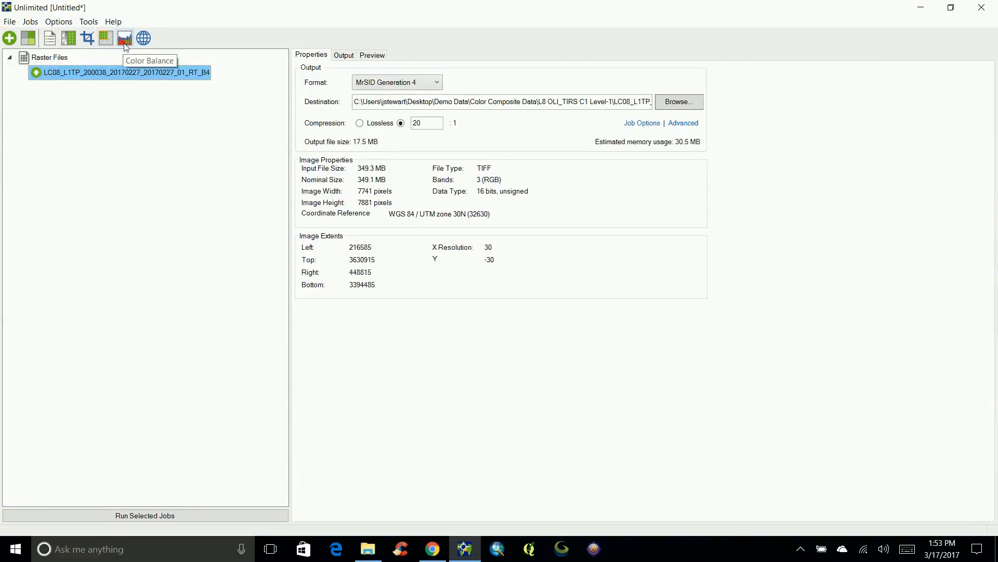
click(371, 56)
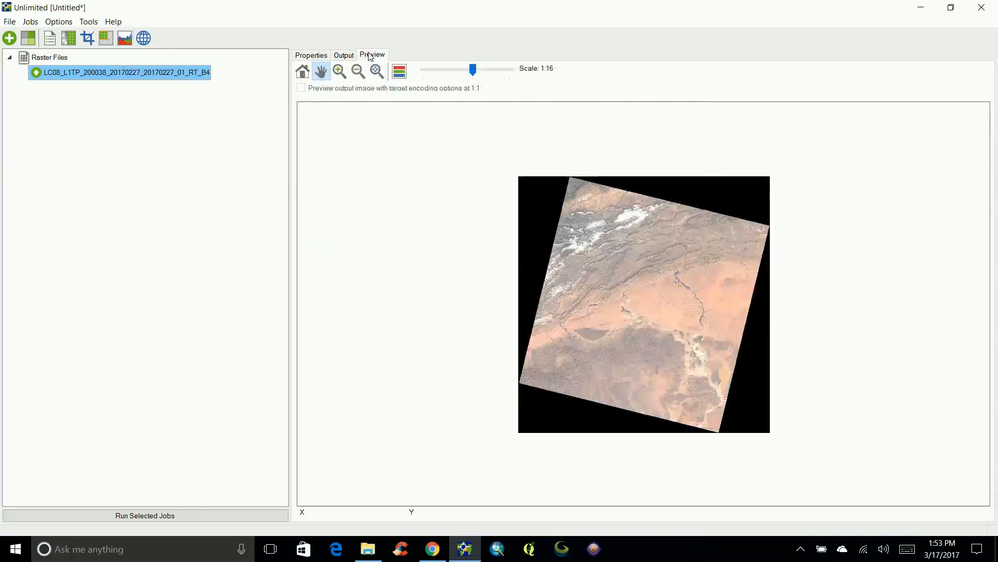
Set the MrSID output destination to LC08_L1TP_200038_20170227_20170227_01_RT_RGB in the LC08_L1TP_200038_20170227_20170227_01_RT.tar folder.
click(309, 56)
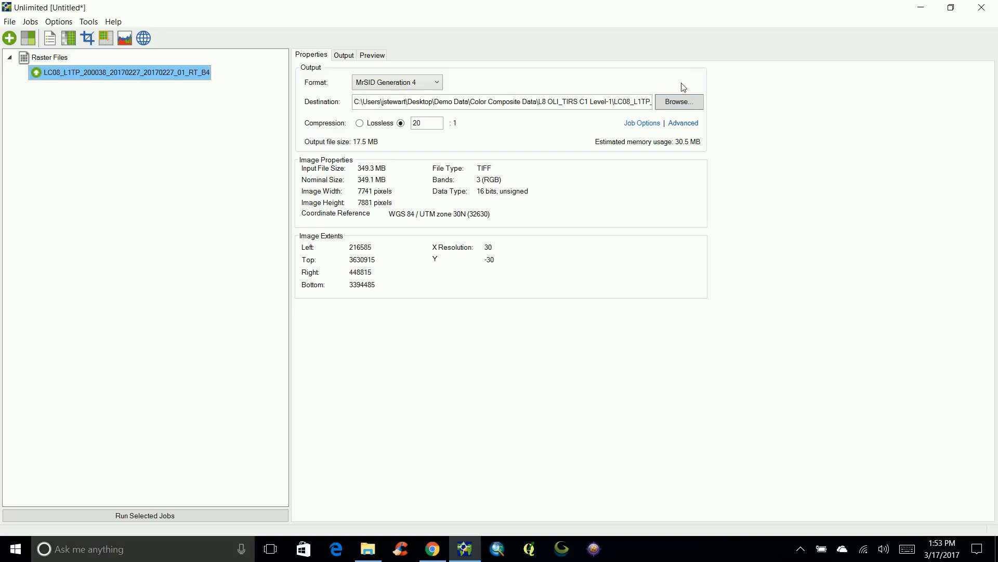
click(679, 104)
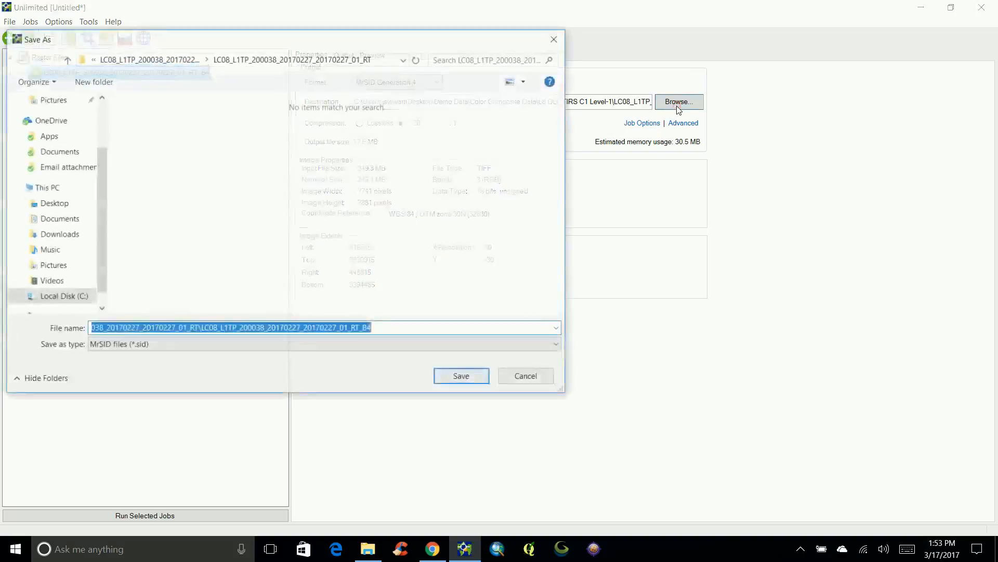
click(388, 334)
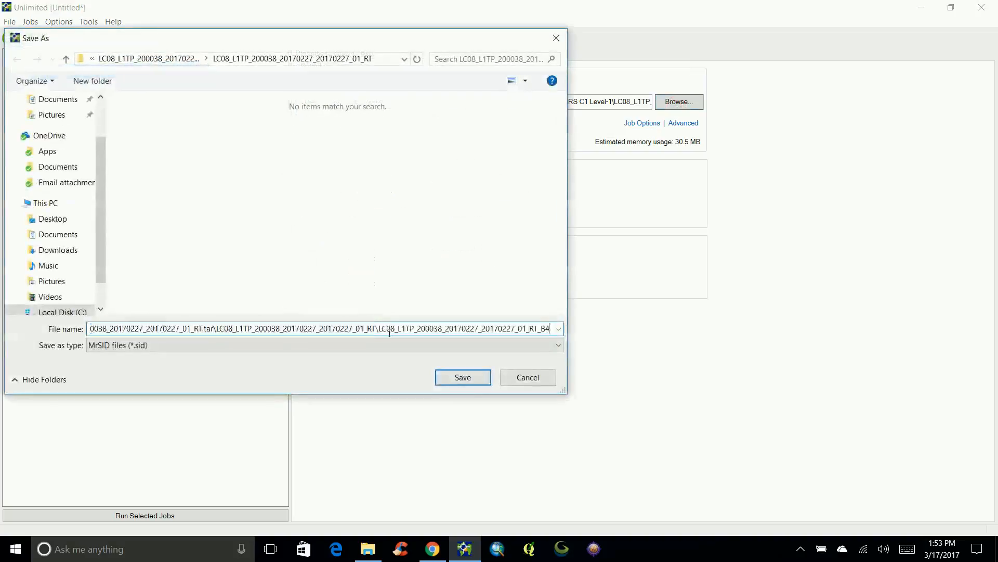
click(65, 60)
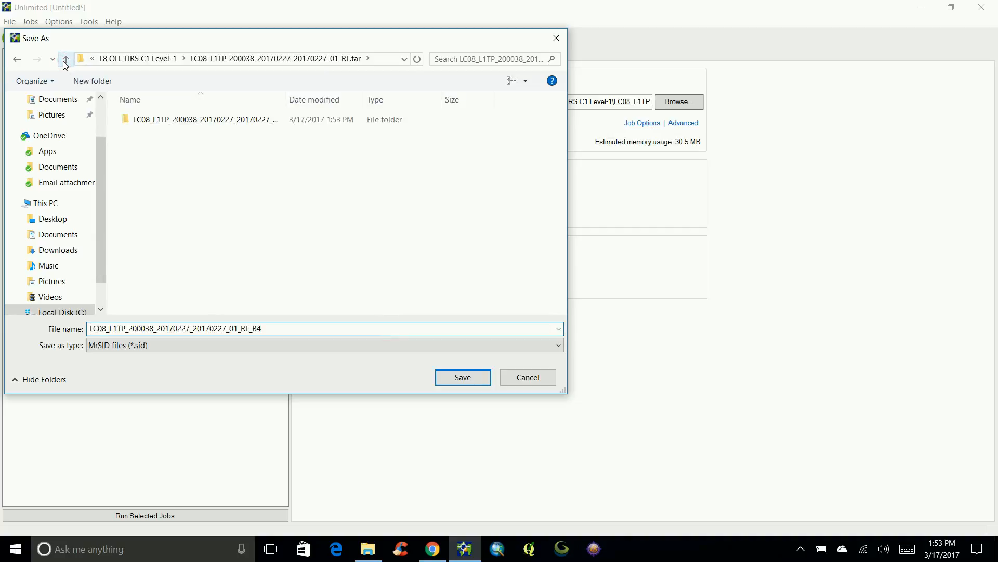
click(65, 60)
double_click(218, 121)
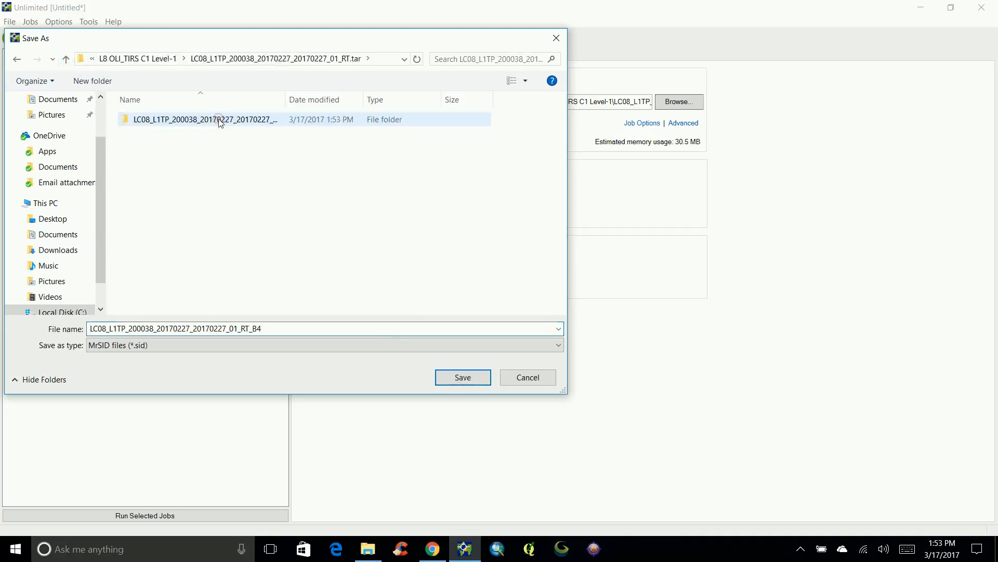
click(274, 328)
click(281, 328)
key(BackSpace)
key(BackSpace)
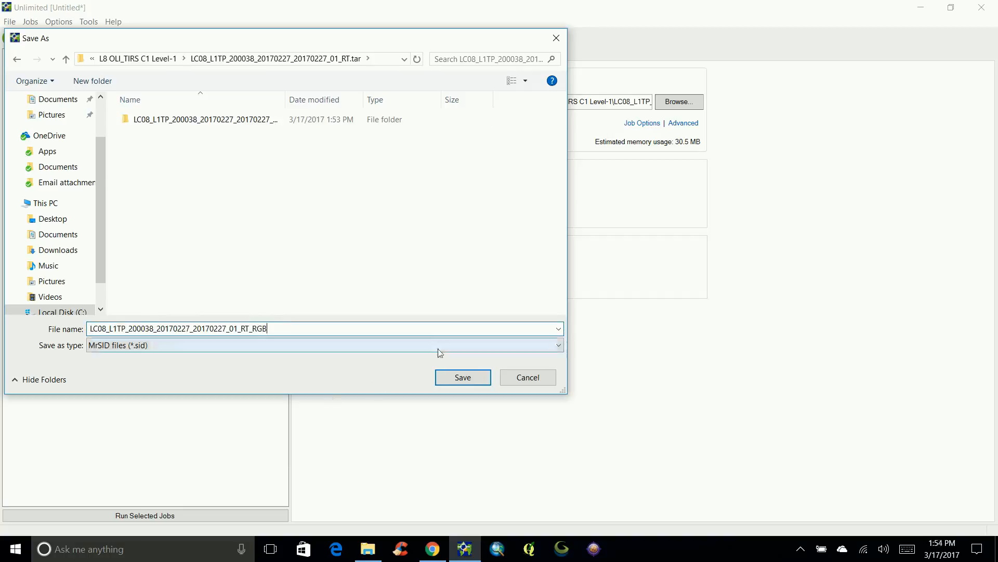
click(443, 378)
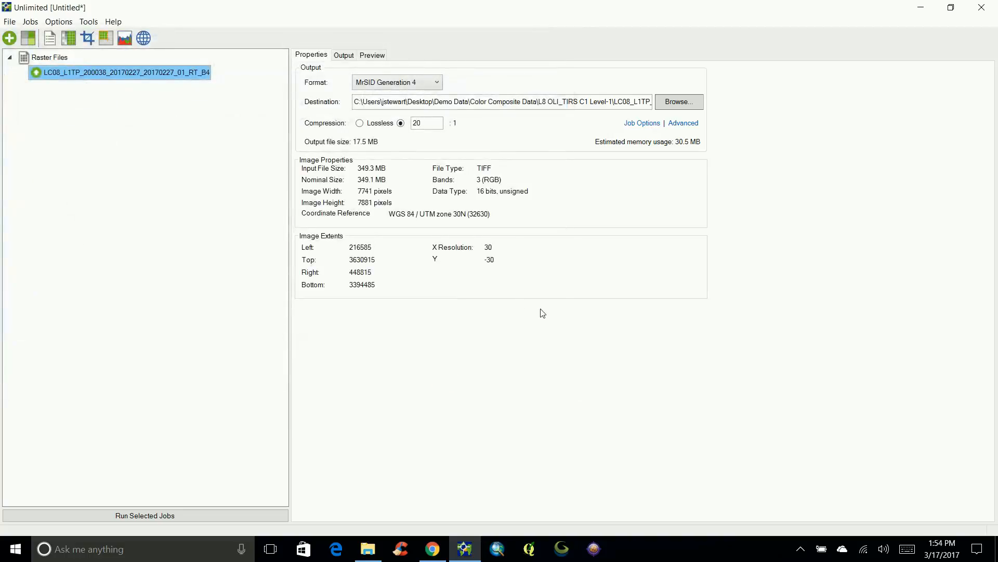
Encode the Landsat composite as MrSID and add the resulting image LC08_L1TP_200038_20170227_20170227_01_RT_RGB to the job list.
click(192, 513)
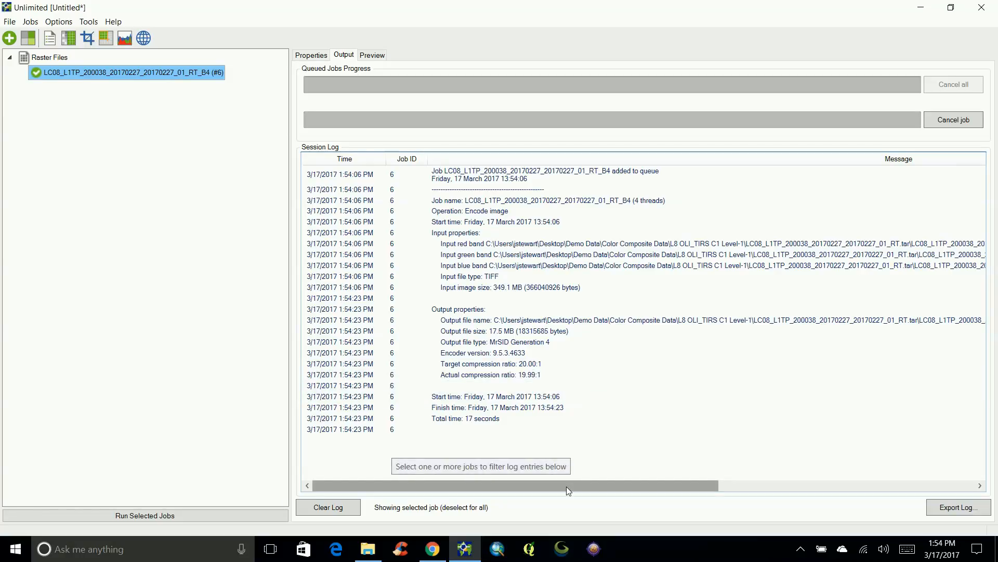
click(9, 38)
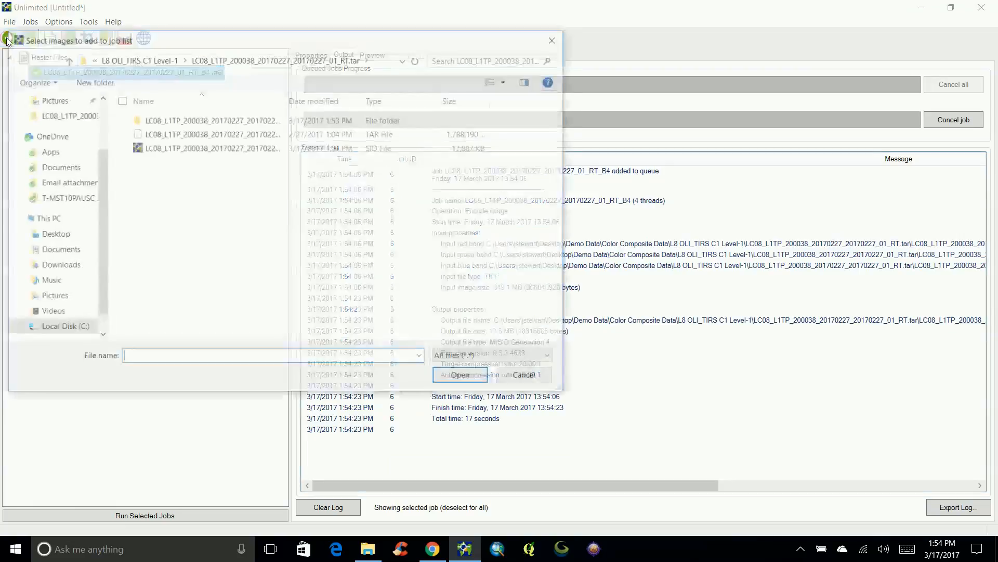
click(231, 150)
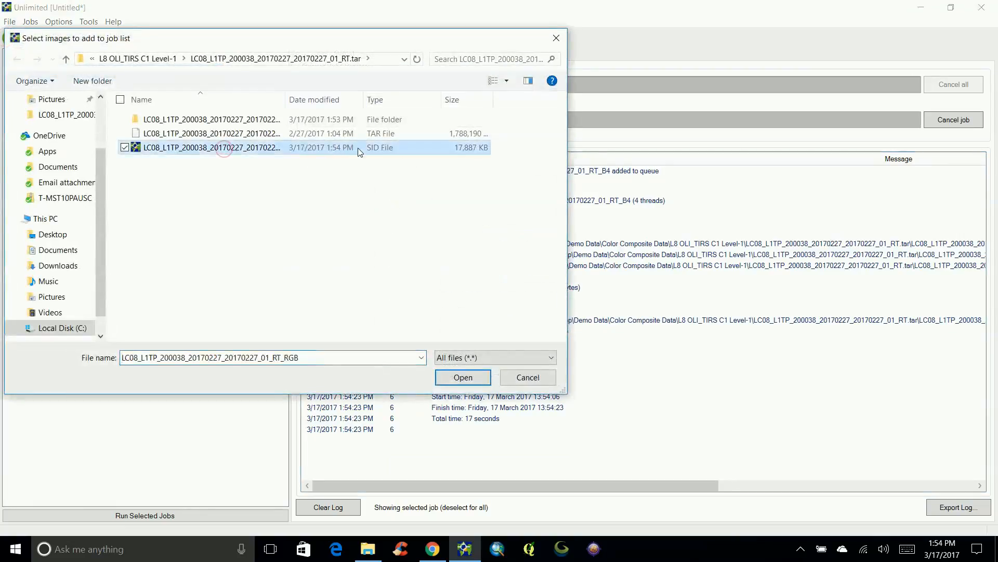
click(455, 376)
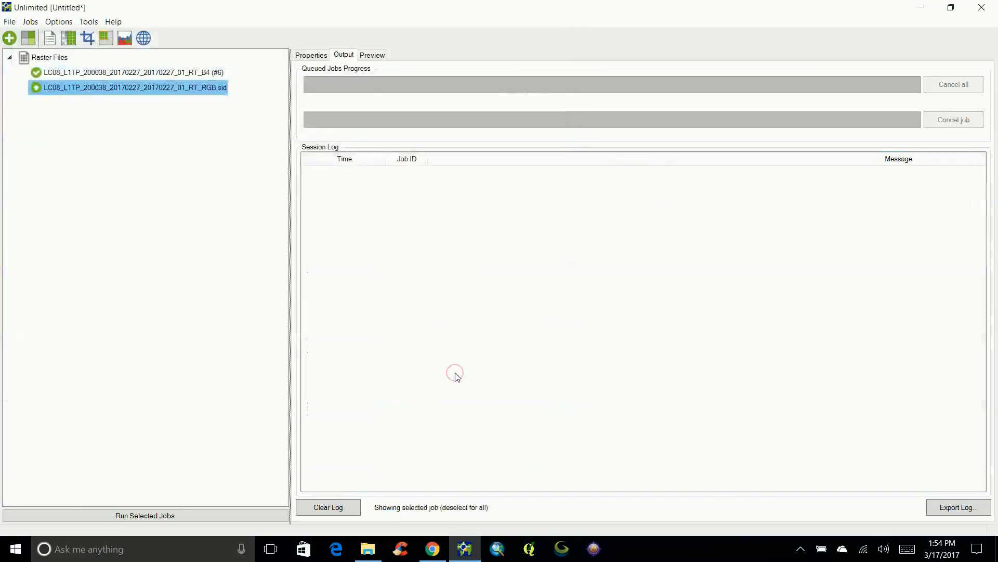
Preview the encoded RGB image, examine the mountains at 1:2 scale, and compare its properties with those of the source composite.
click(379, 57)
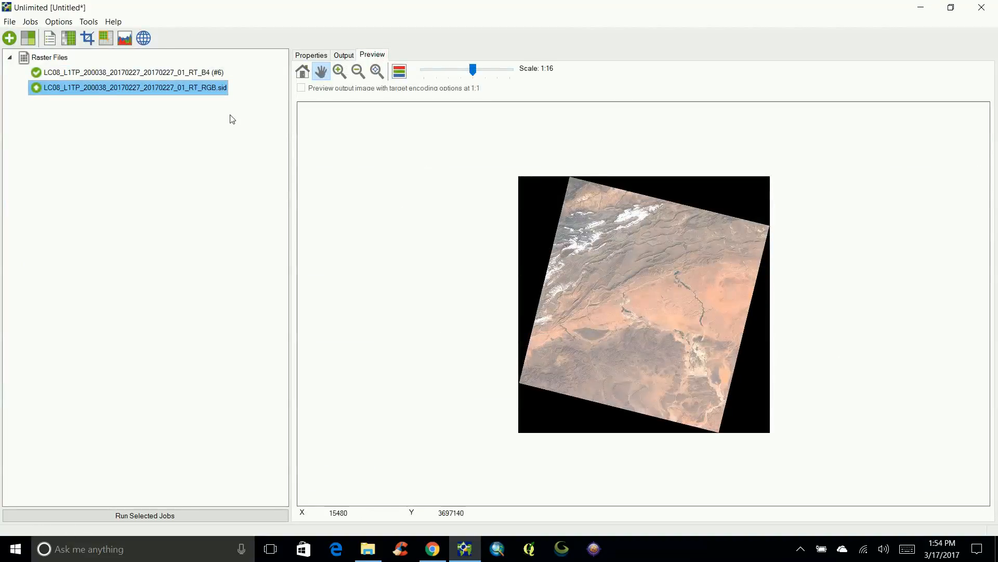
click(340, 71)
drag(629, 248, 662, 283)
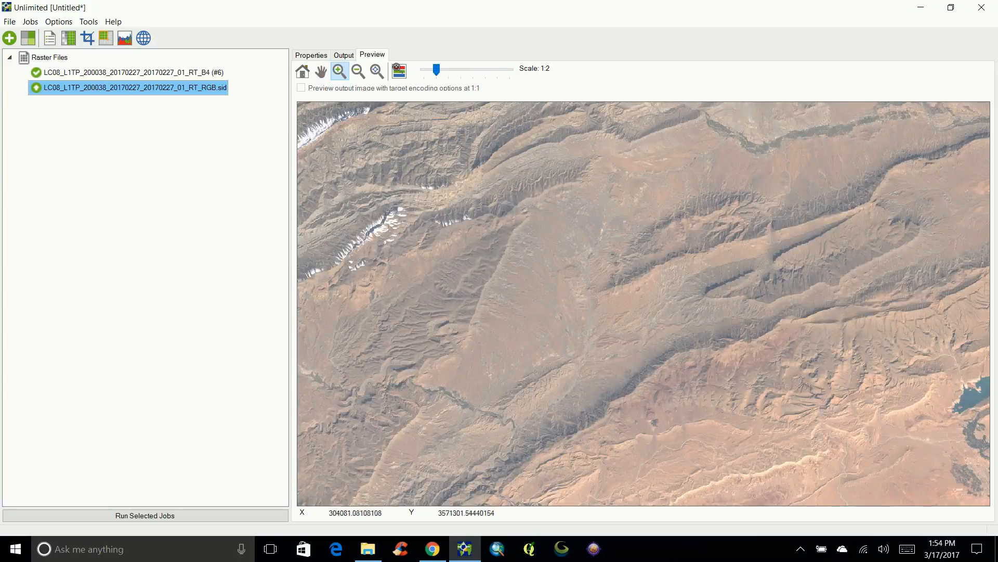
click(312, 55)
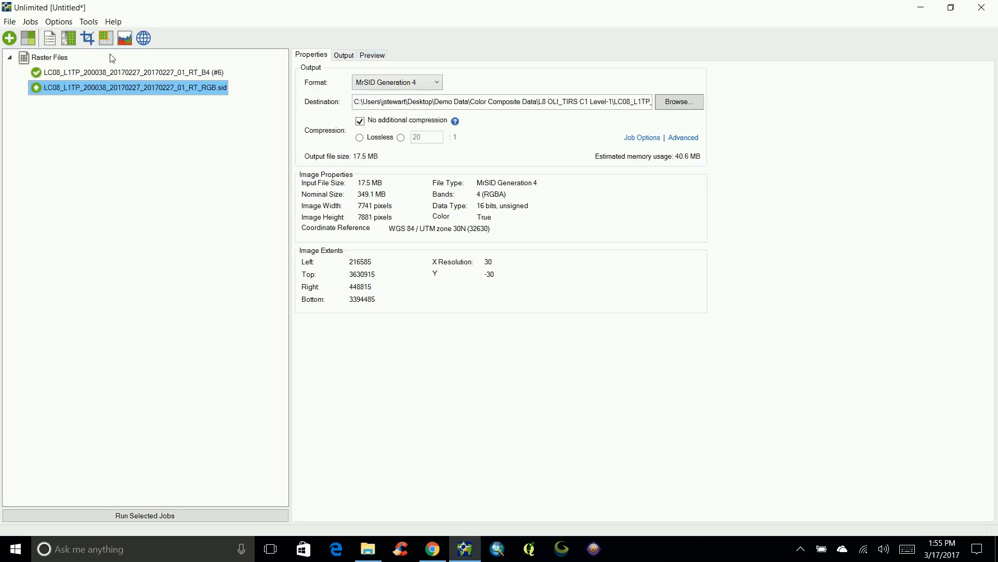
click(83, 72)
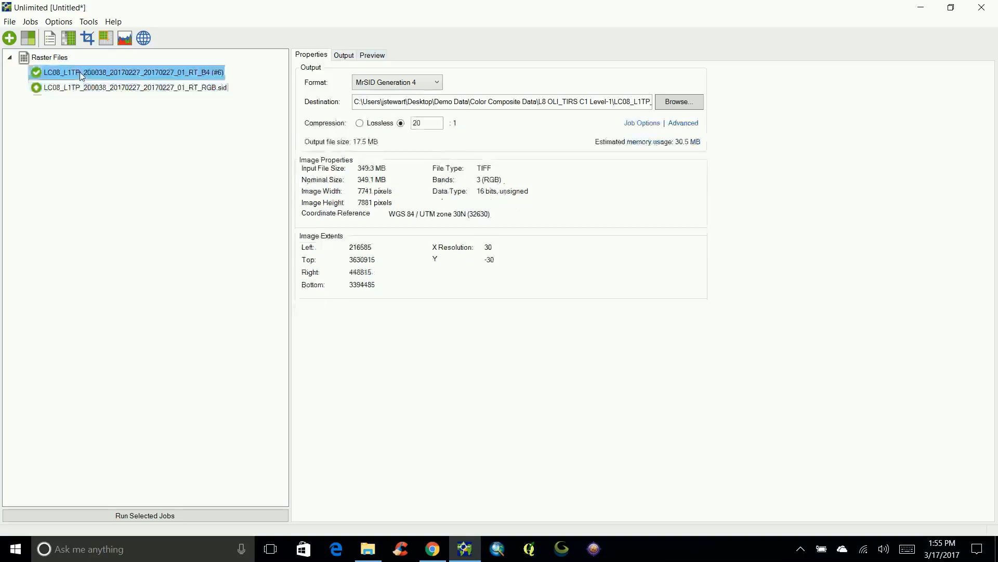
Start a new RGB color composite and browse for its Red image in the IMG_DATA folder of Sentinel-2 granule L1C_T36QVM_A008984_20170312T083056.
click(9, 23)
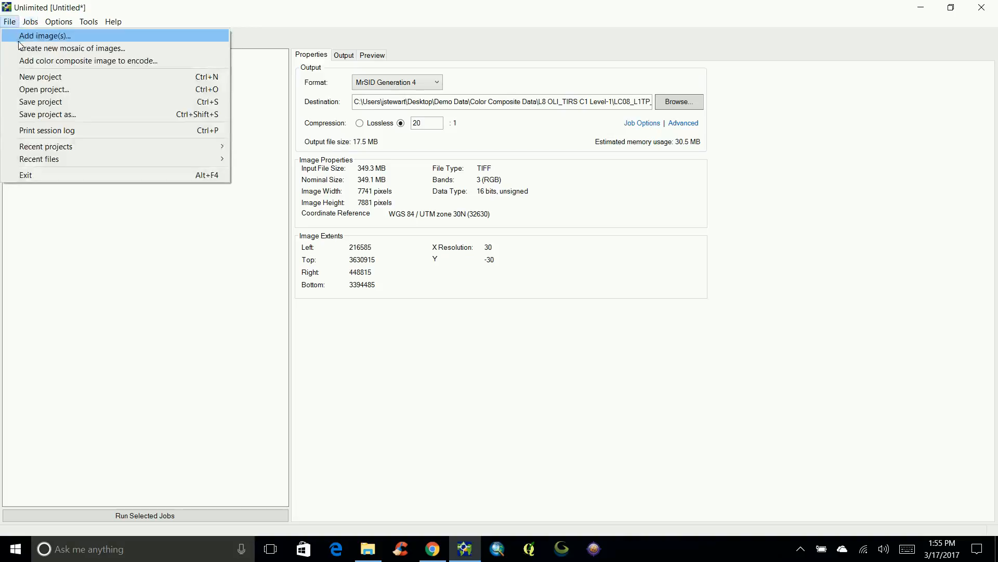
click(81, 61)
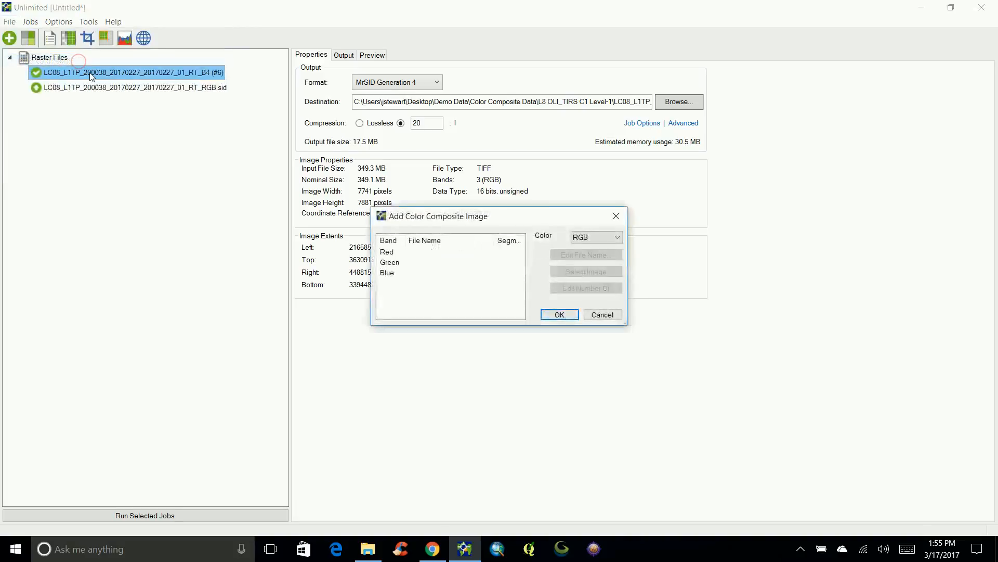
double_click(469, 253)
click(574, 267)
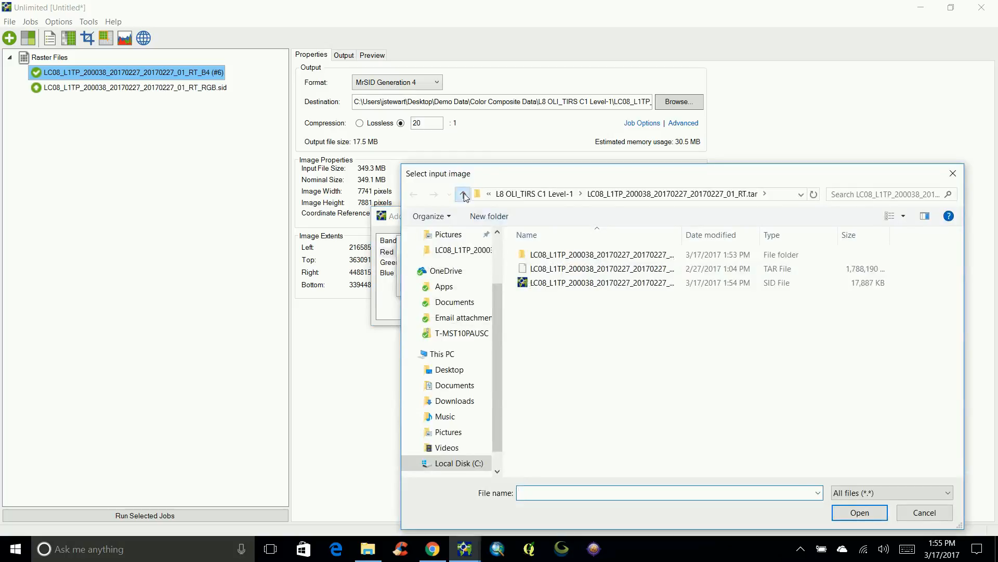
click(463, 195)
click(463, 195)
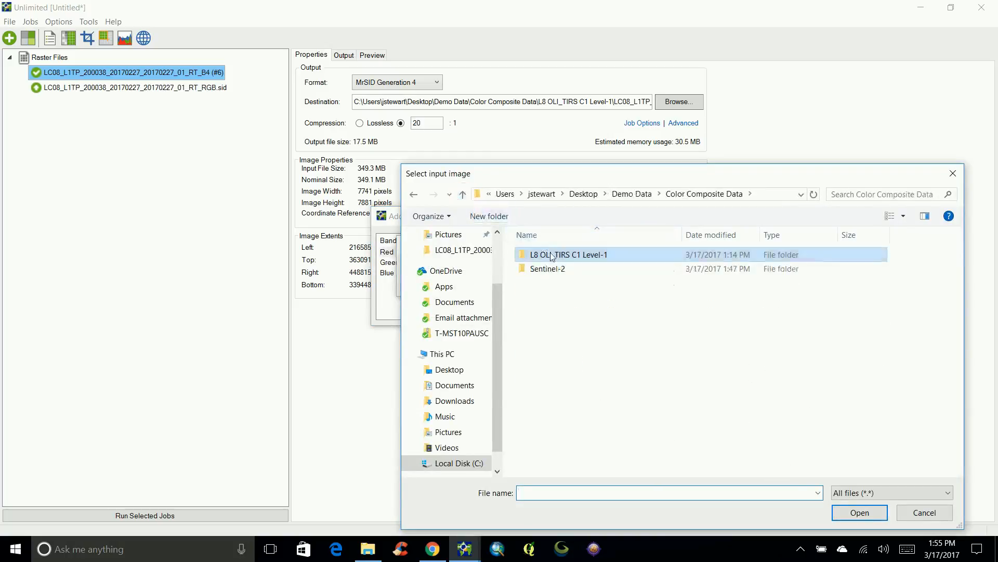
double_click(557, 269)
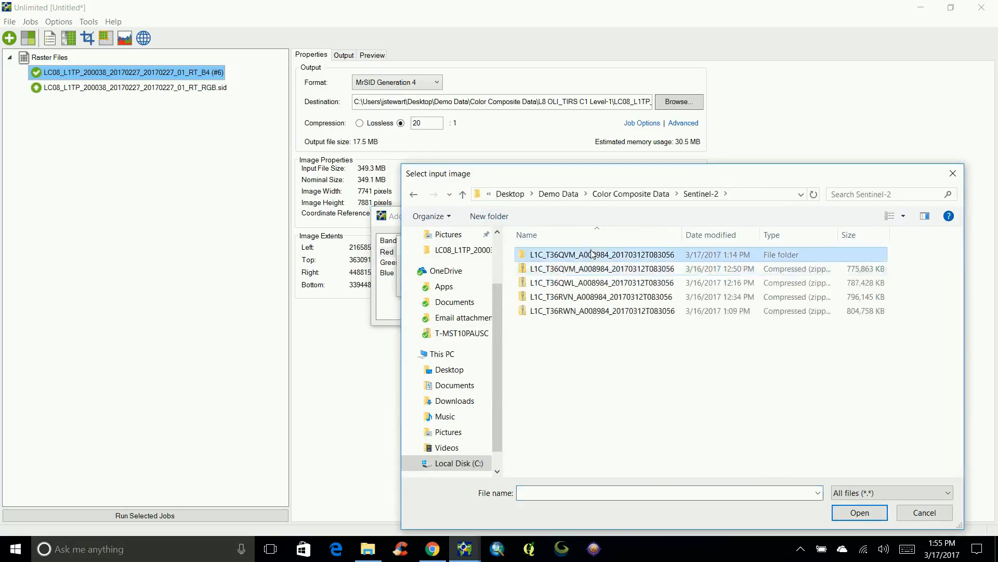
double_click(592, 254)
double_click(592, 254)
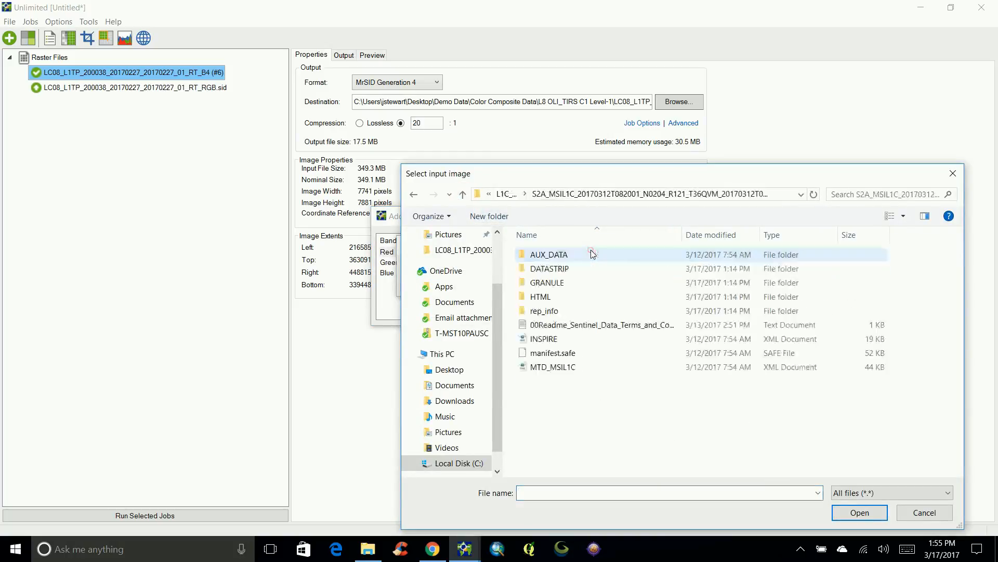
double_click(587, 285)
double_click(618, 253)
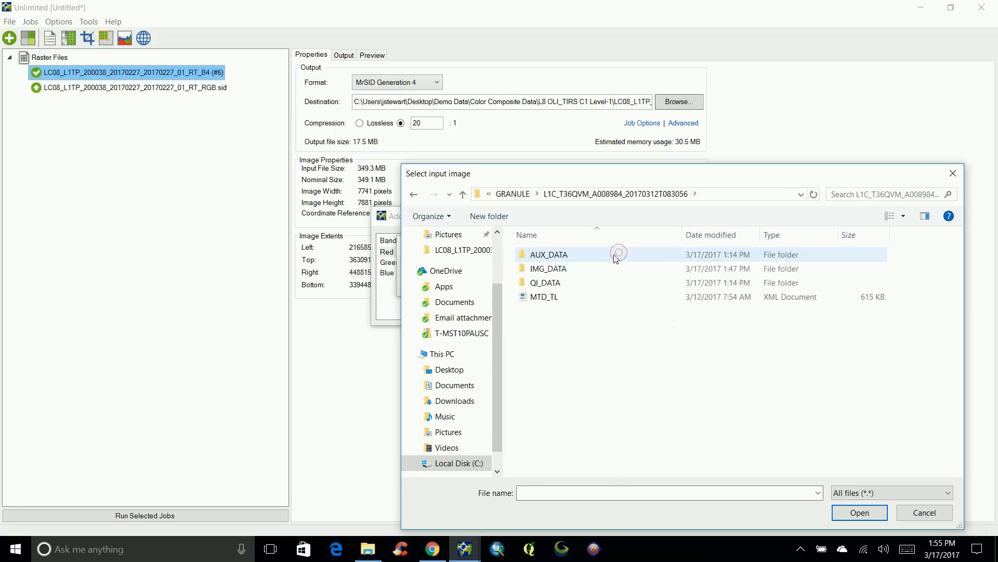
double_click(597, 269)
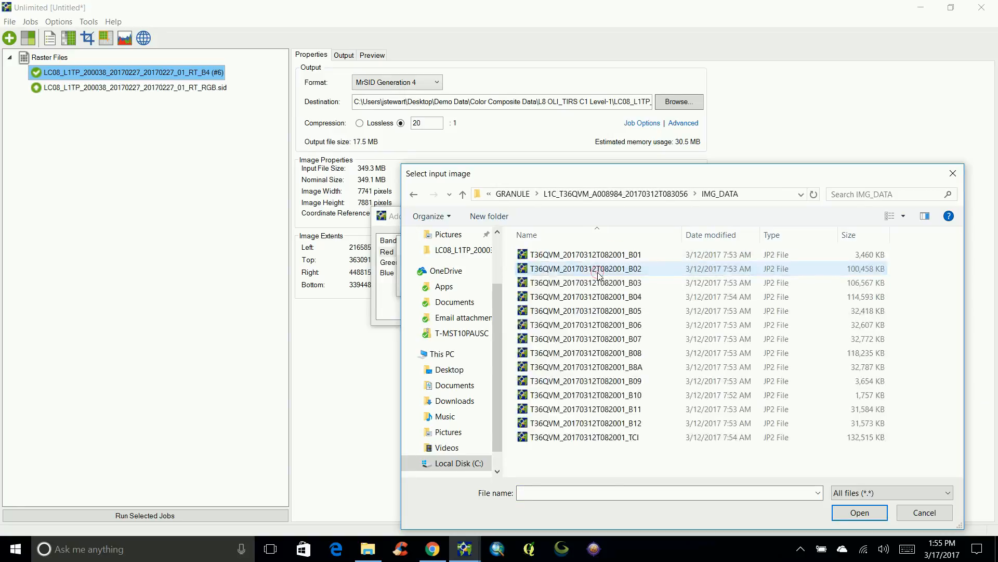
Assign the image T36QVM_20170312T082001_B04 to the Red band of the composite.
click(625, 296)
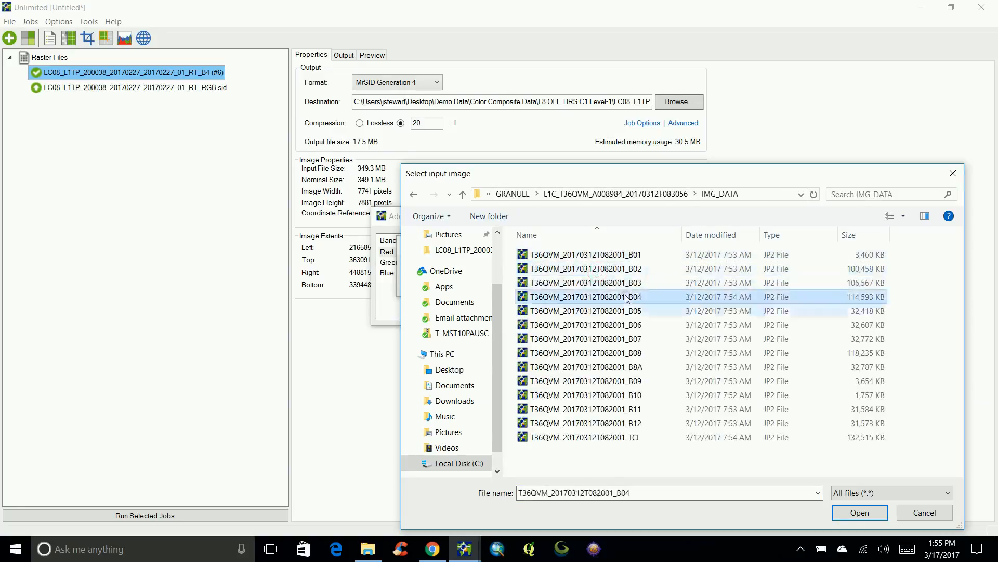
click(860, 512)
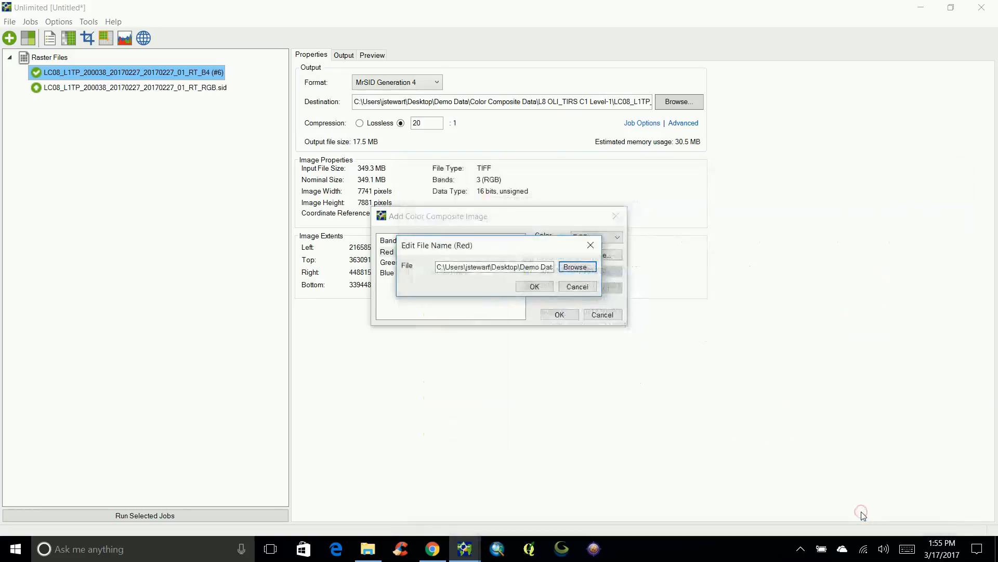
click(535, 286)
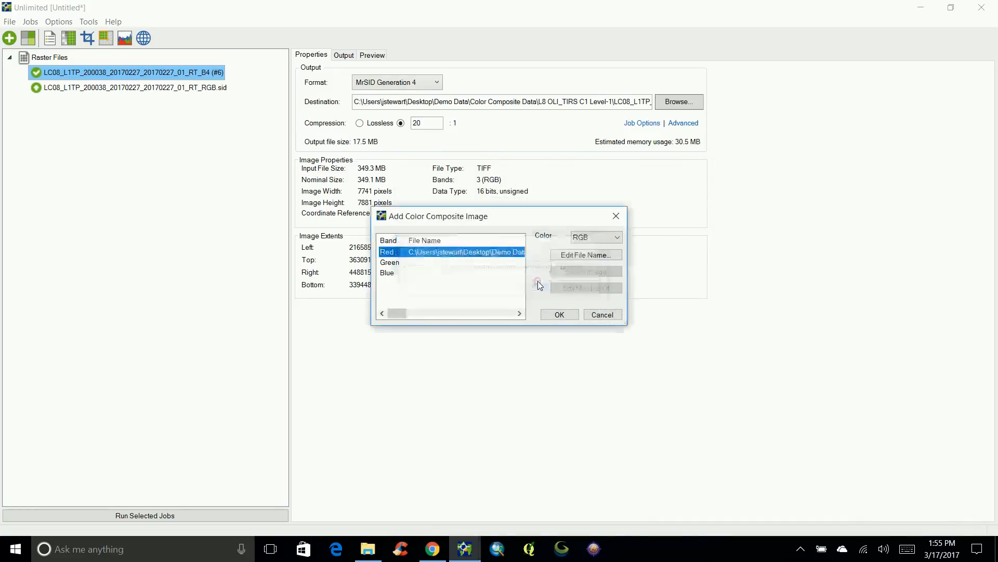
Assign the image T36QVM_20170312T082001_B03 from the IMG_DATA folder to the Green band of the composite.
double_click(484, 263)
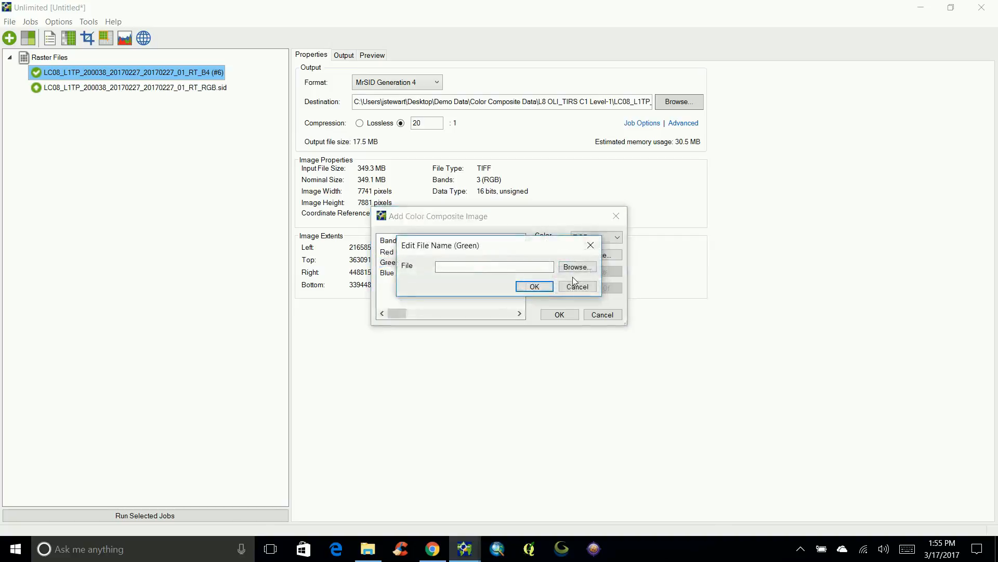
click(583, 271)
click(598, 285)
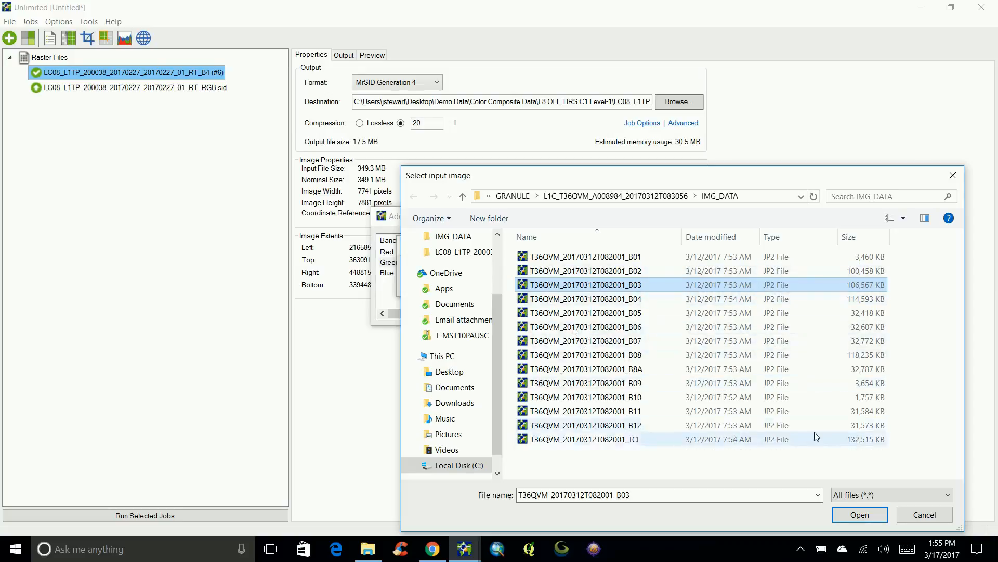
click(862, 515)
click(536, 285)
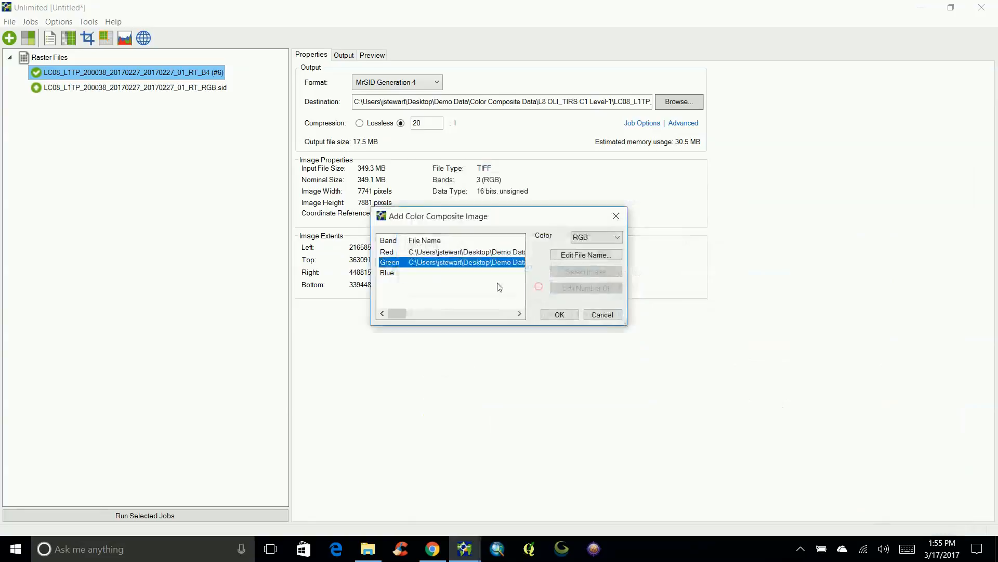
Assign the image T36QVM_20170312T082001_B02 to the Blue band and add the Sentinel-2 RGB composite to the project.
double_click(489, 273)
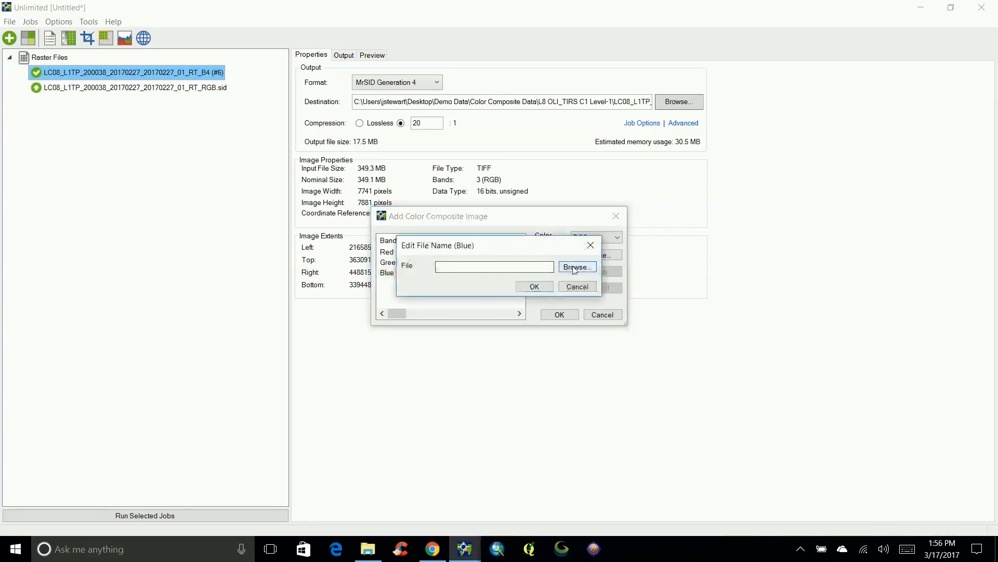
click(575, 267)
click(624, 270)
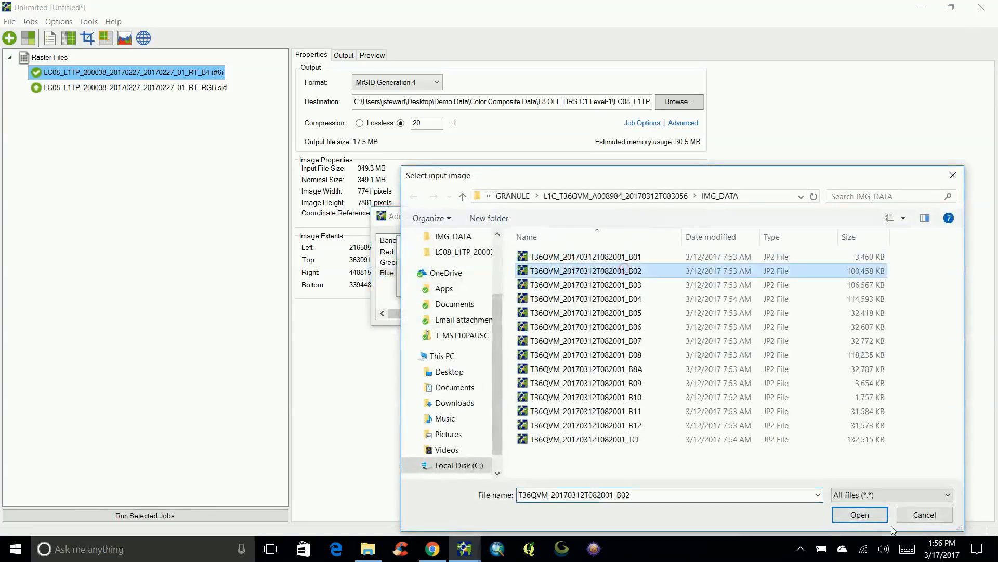
click(864, 516)
click(535, 288)
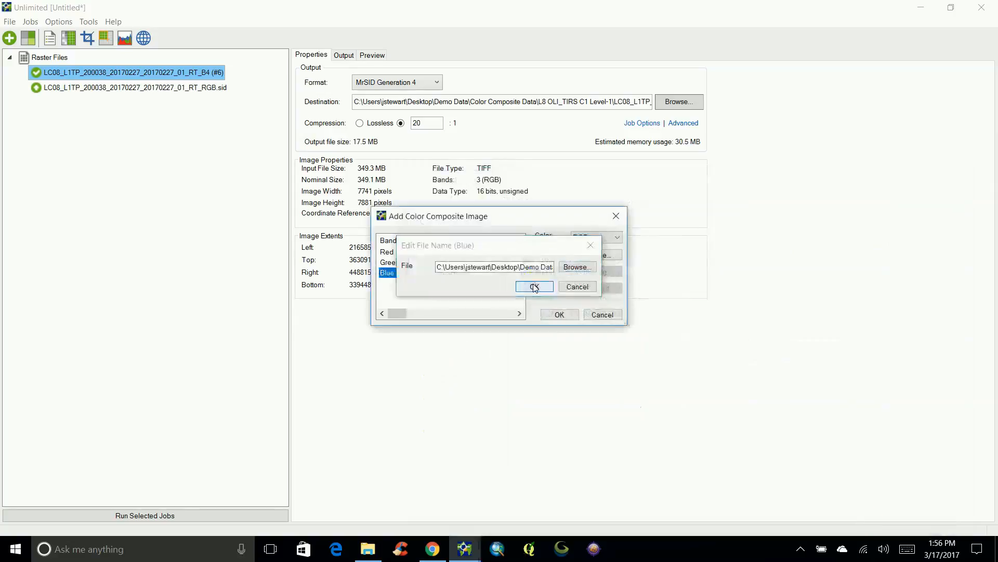
click(565, 317)
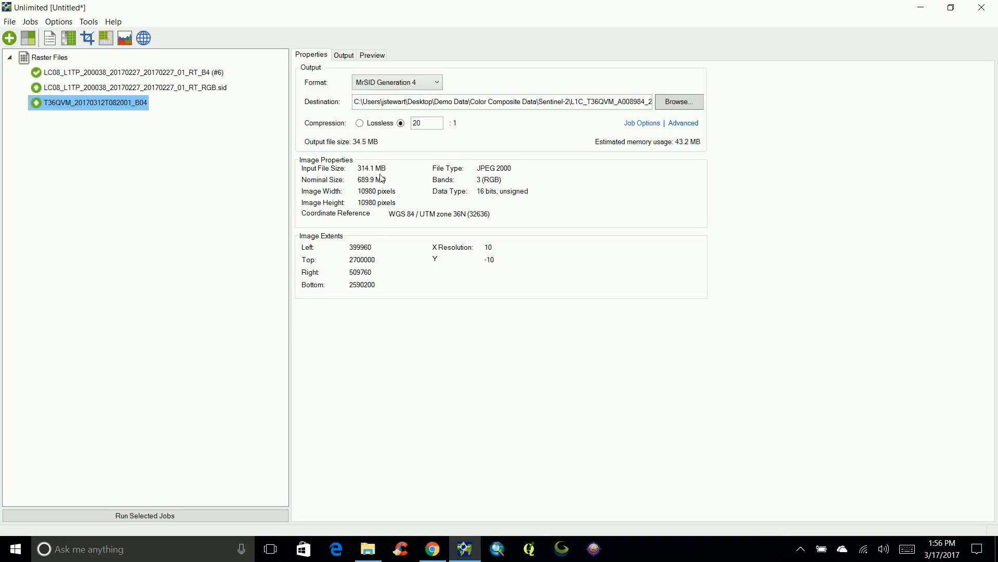
Try MrSID compression ratios of 2:1 and 2.24:1 for the Sentinel-2 composite and check the estimated output file size.
text(2)
click(459, 104)
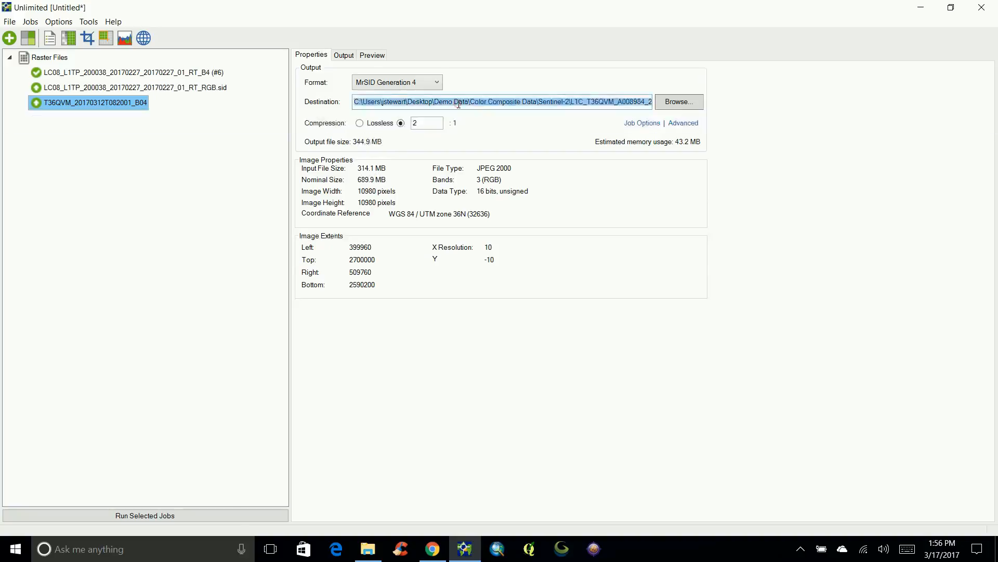
click(432, 126)
click(433, 125)
text(.24)
click(470, 102)
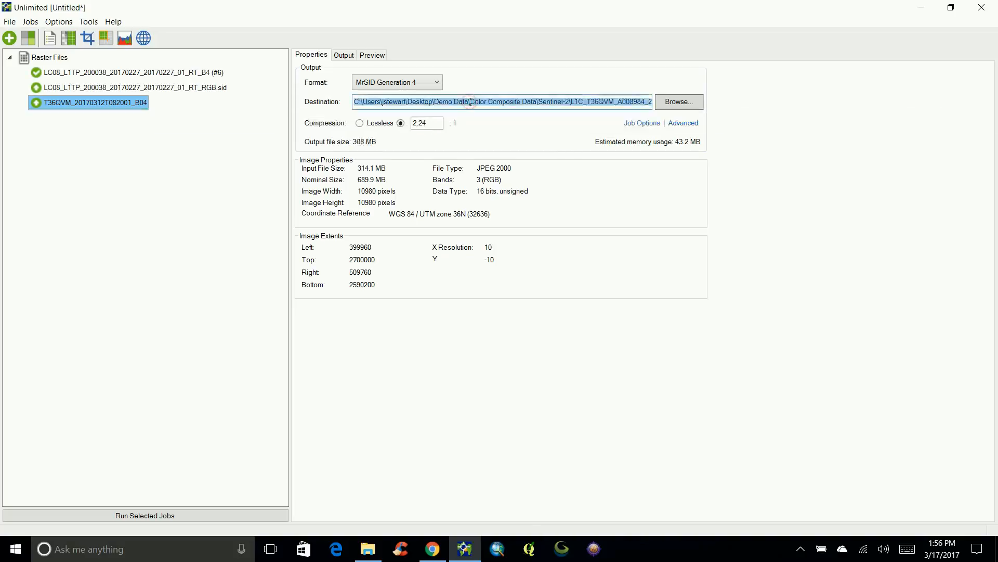
Set the MrSID compression ratio of the Sentinel-2 composite to 2.2:1 and apply it.
click(432, 126)
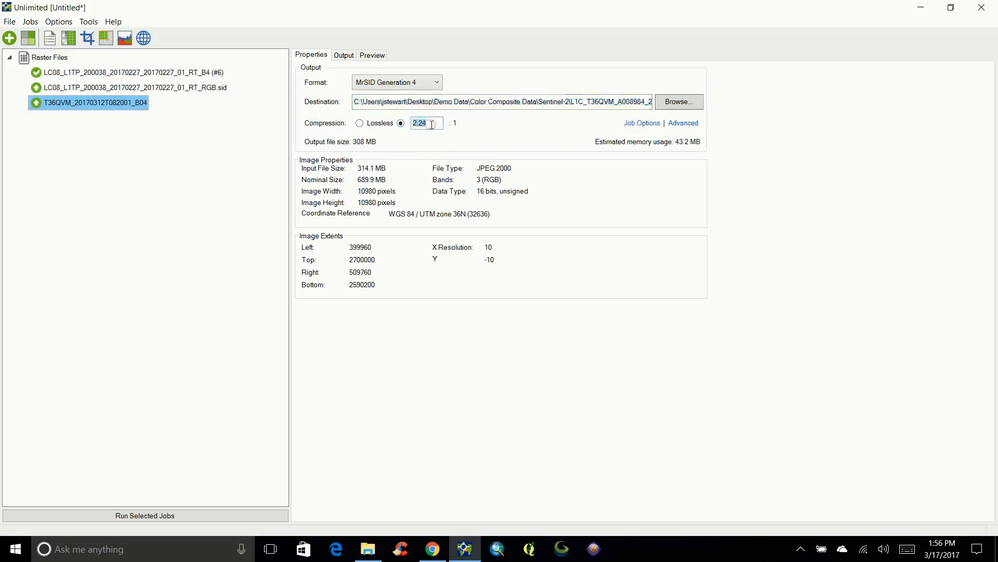
key(BackSpace)
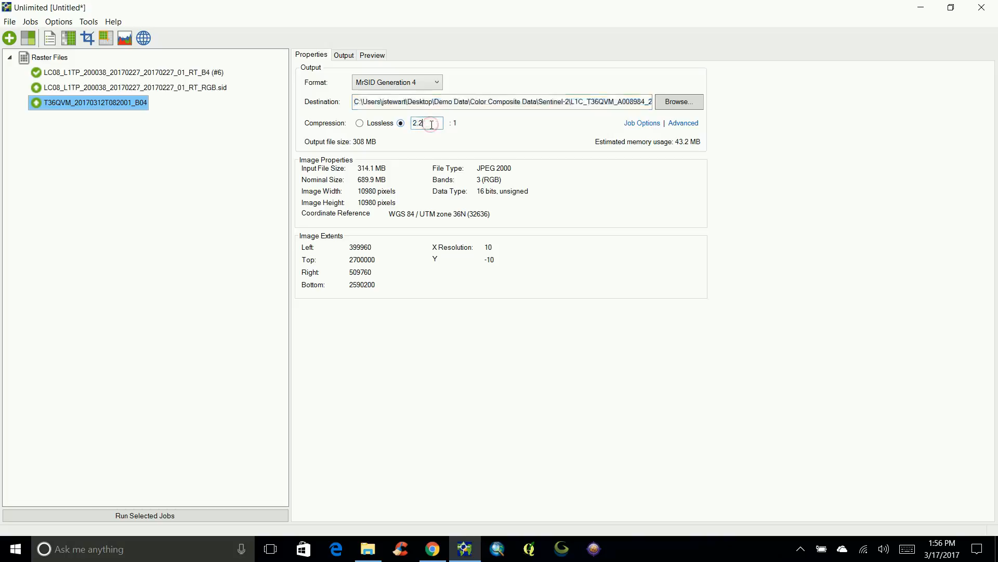
click(459, 102)
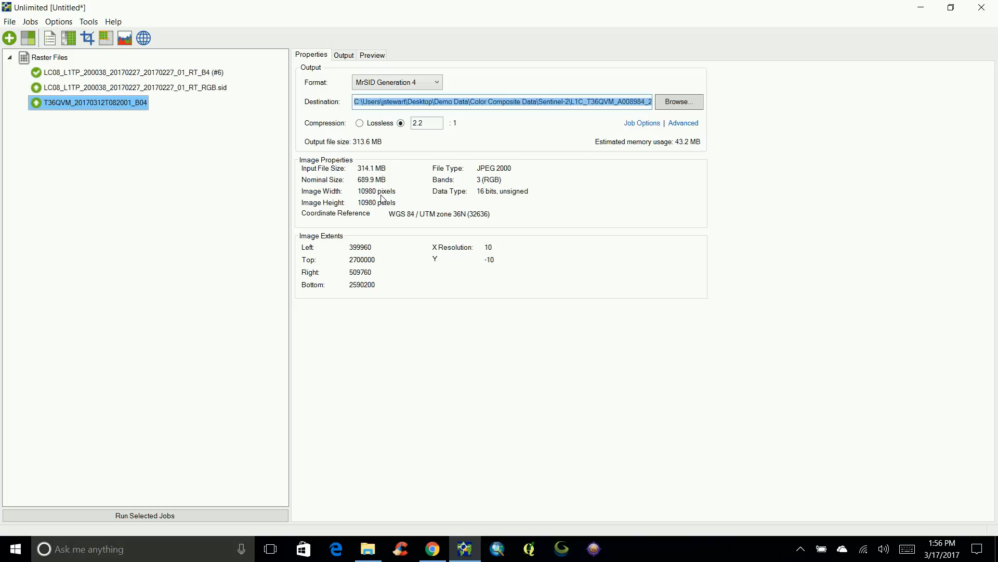
Preview the Sentinel-2 composite, examine the dam, reservoir and airport at 1:1 scale, and return to the image's output properties.
click(374, 55)
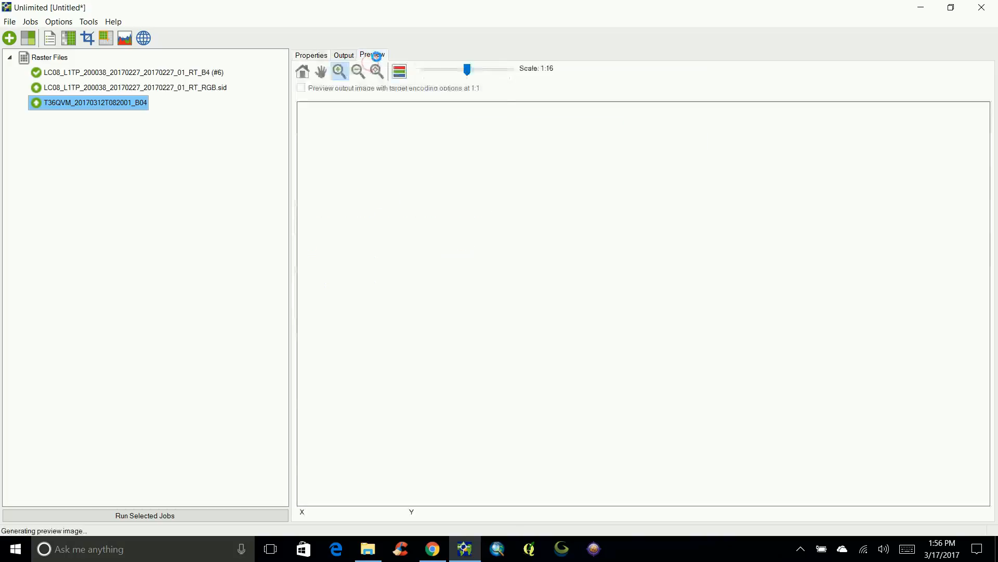
click(339, 72)
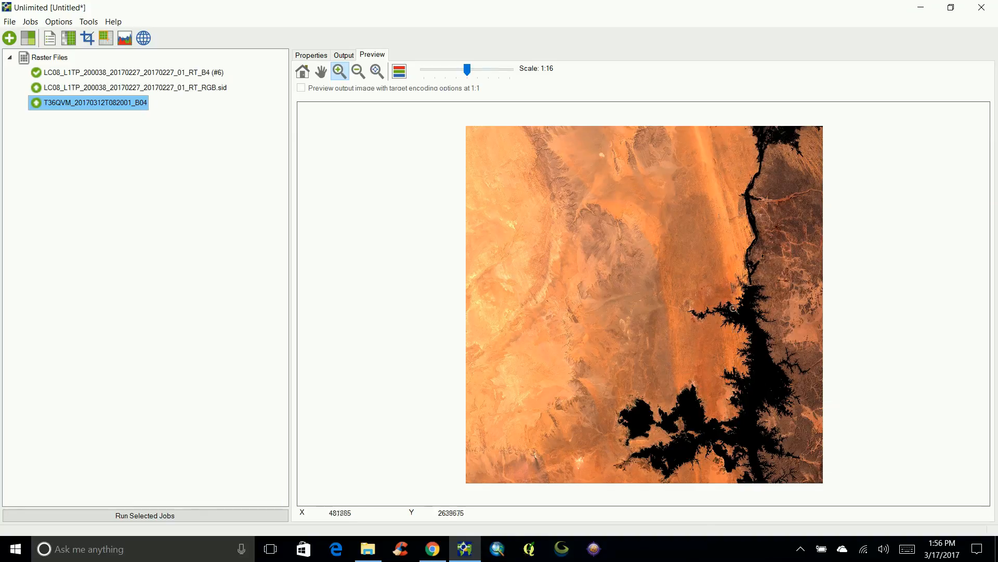
drag(735, 266, 764, 299)
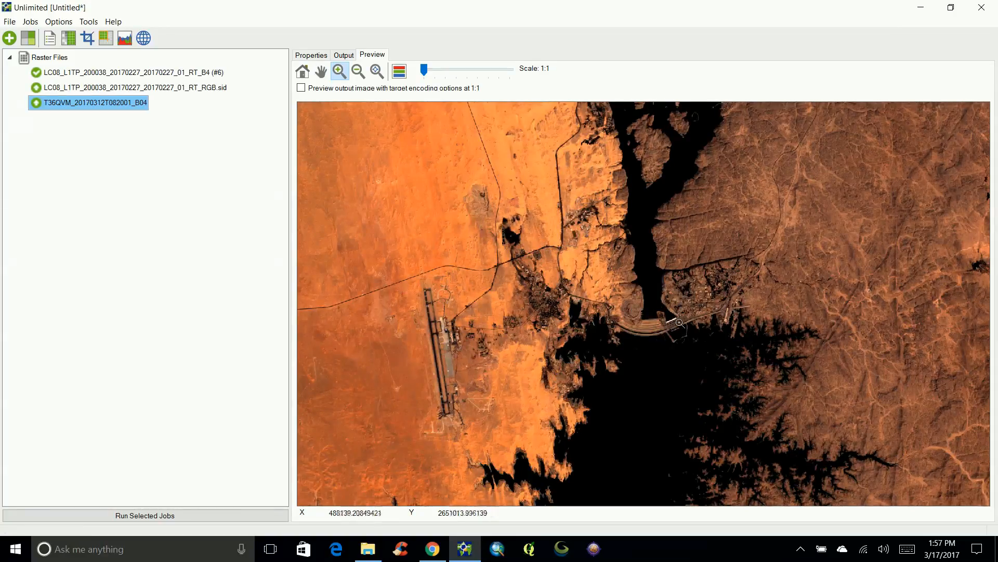
click(313, 56)
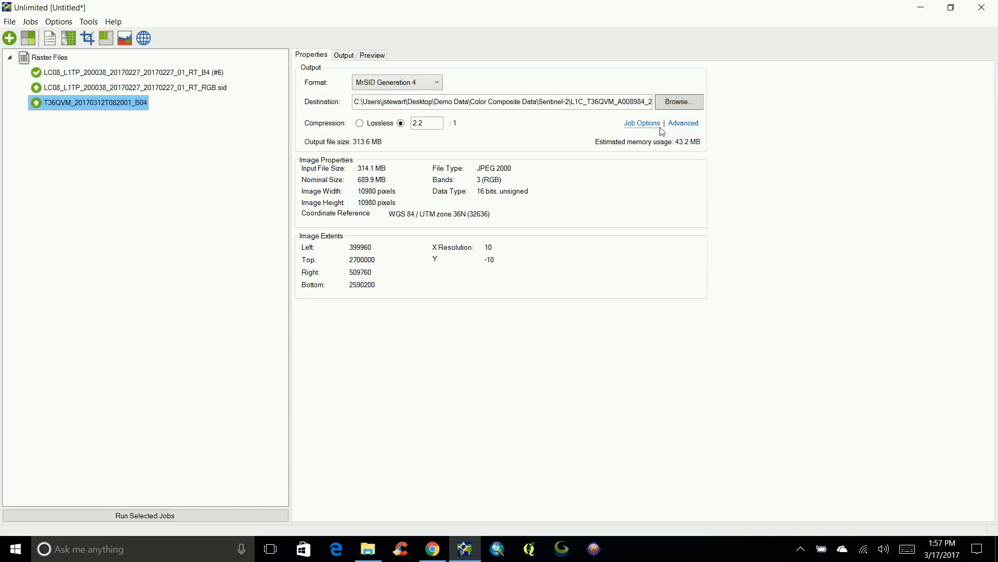
Set the Sentinel-2 composite's output destination to the folder Sentinel-2\L1C_T36QVM_A008984_20170312T083056.
click(685, 103)
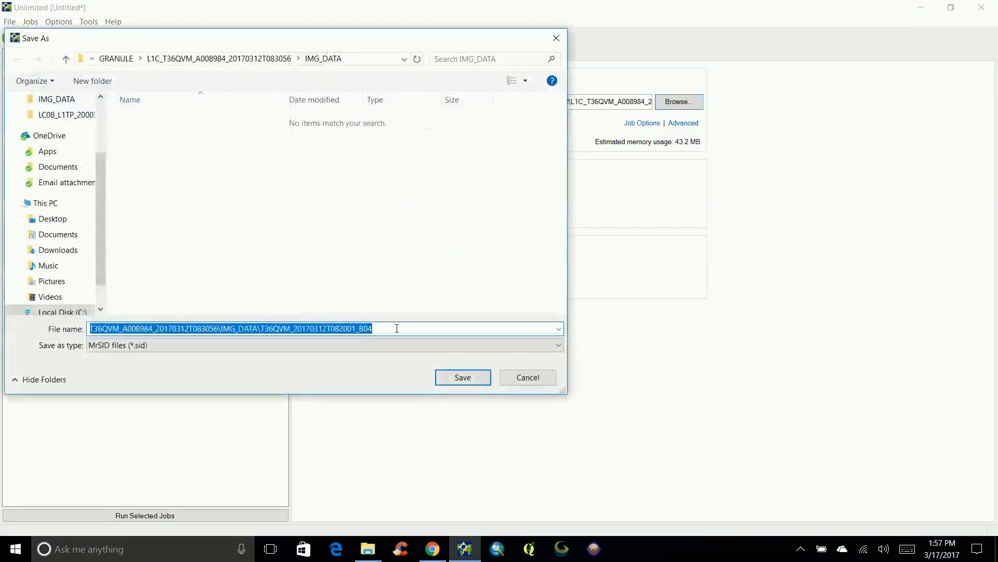
click(394, 328)
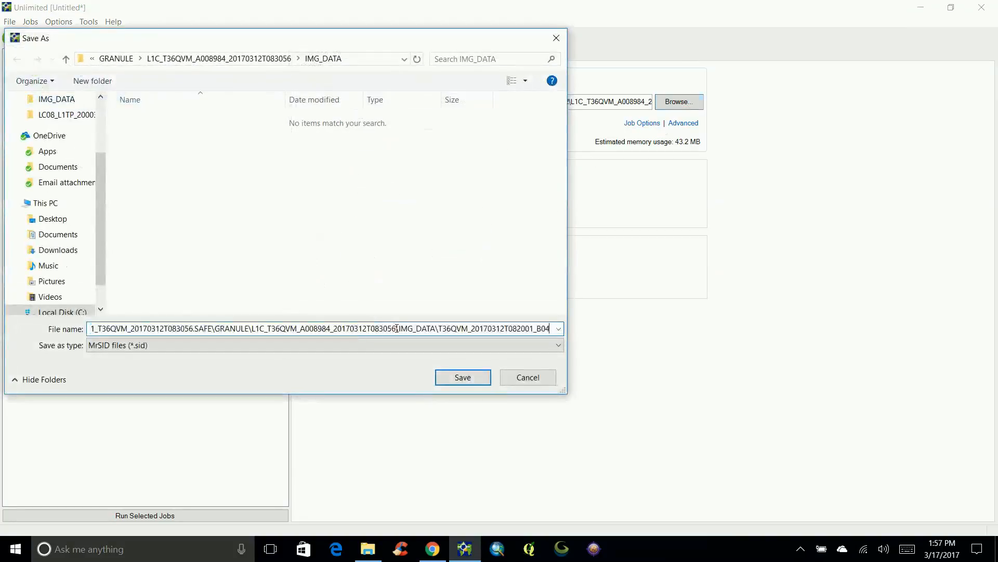
click(66, 59)
click(66, 60)
click(67, 60)
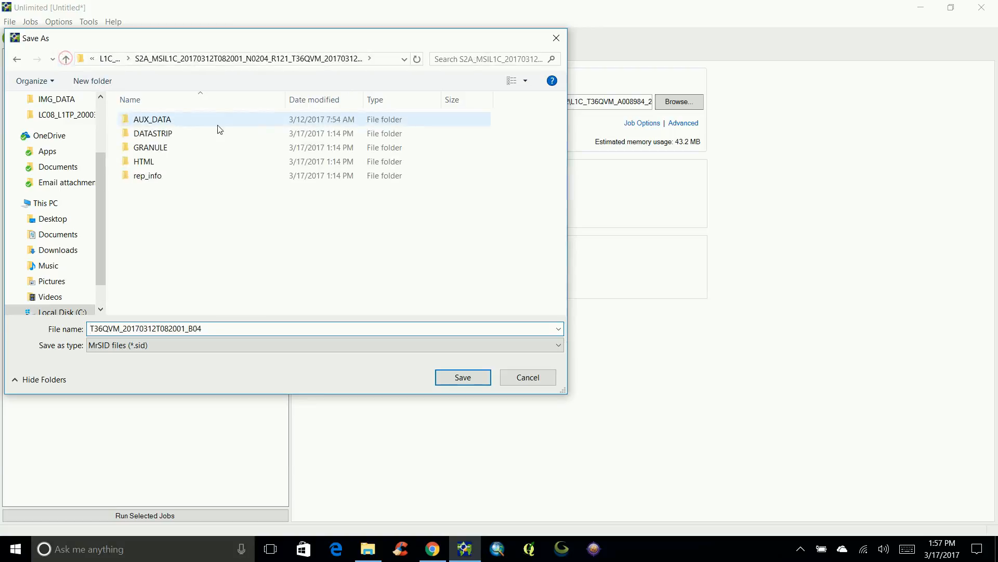
click(66, 59)
click(66, 59)
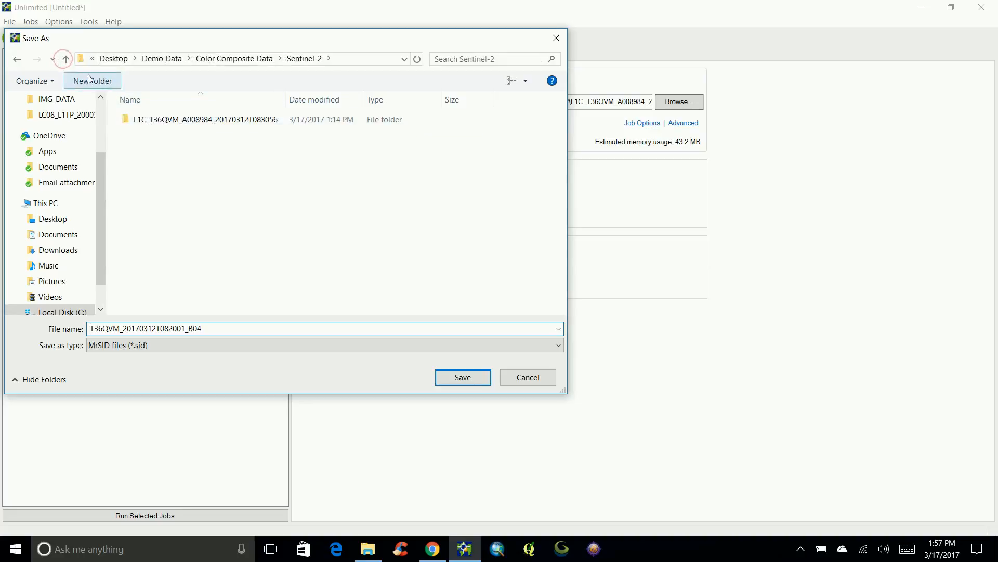
click(66, 60)
double_click(154, 134)
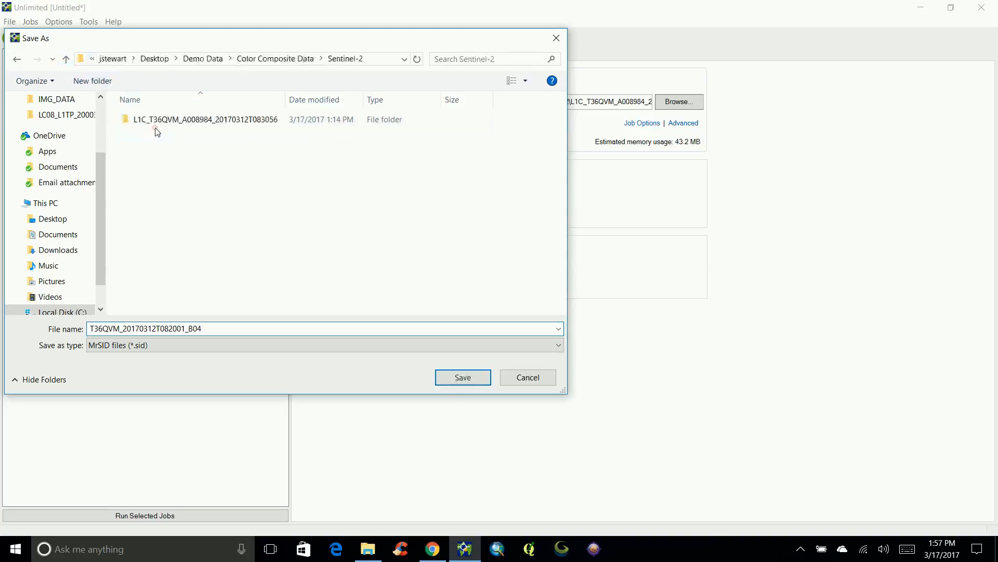
double_click(169, 121)
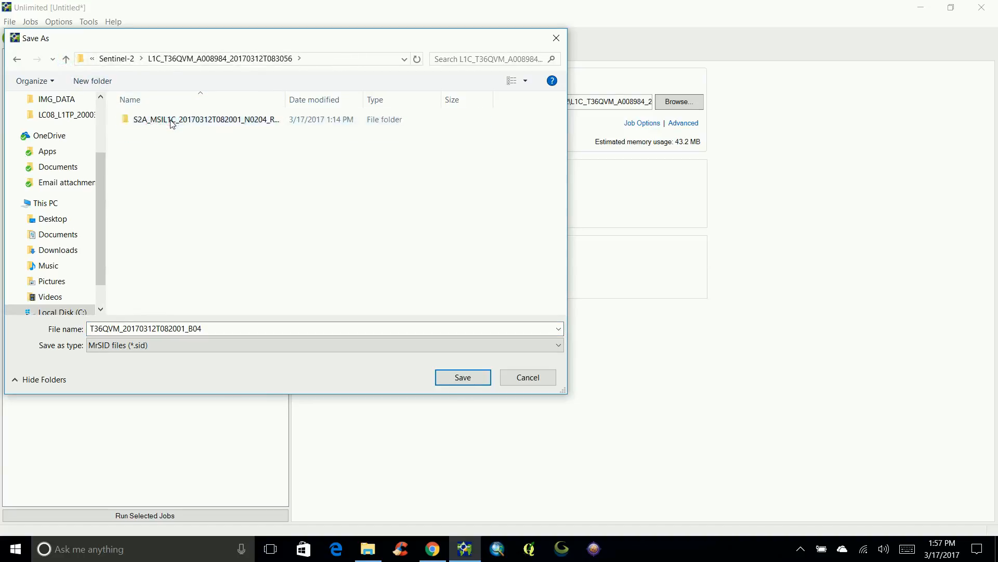
Name the output MrSID file T36QVM_20170312T082001_RGB and save the destination.
click(246, 331)
key(BackSpace)
key(BackSpace)
key(BackSpace)
text(RGB)
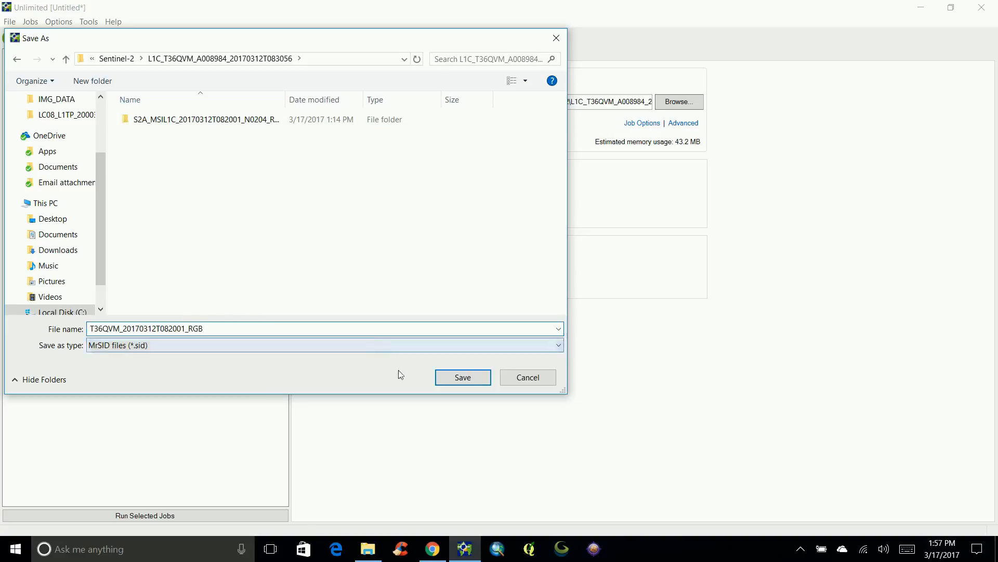
click(454, 379)
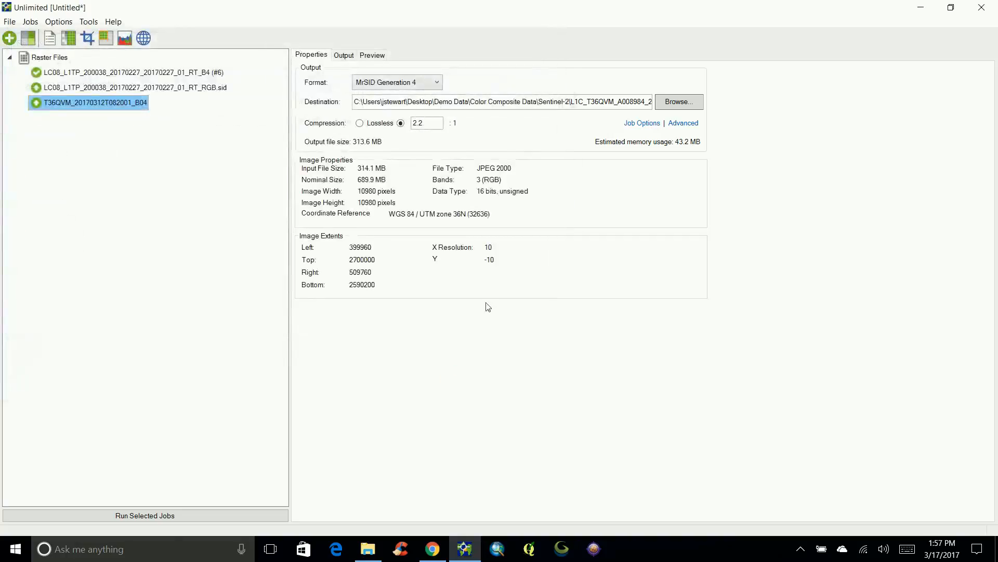
Run the encoding job for the Sentinel-2 composite T36QVM_20170312T082001_B04.
click(379, 61)
click(202, 516)
click(203, 516)
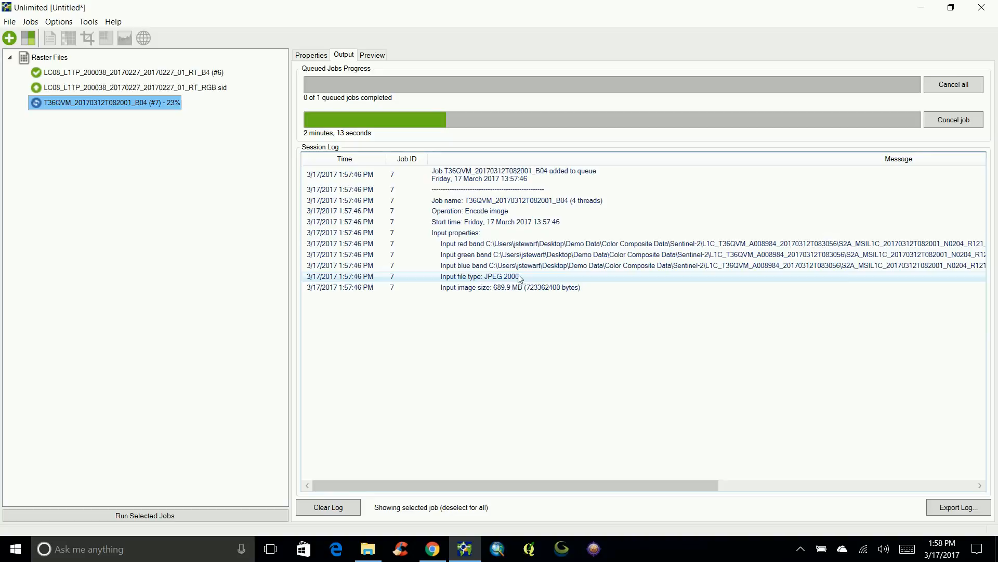
Review the running job's properties, preview the Sentinel-2 composite out to 1:4 scale, and return to the encoding progress.
click(306, 57)
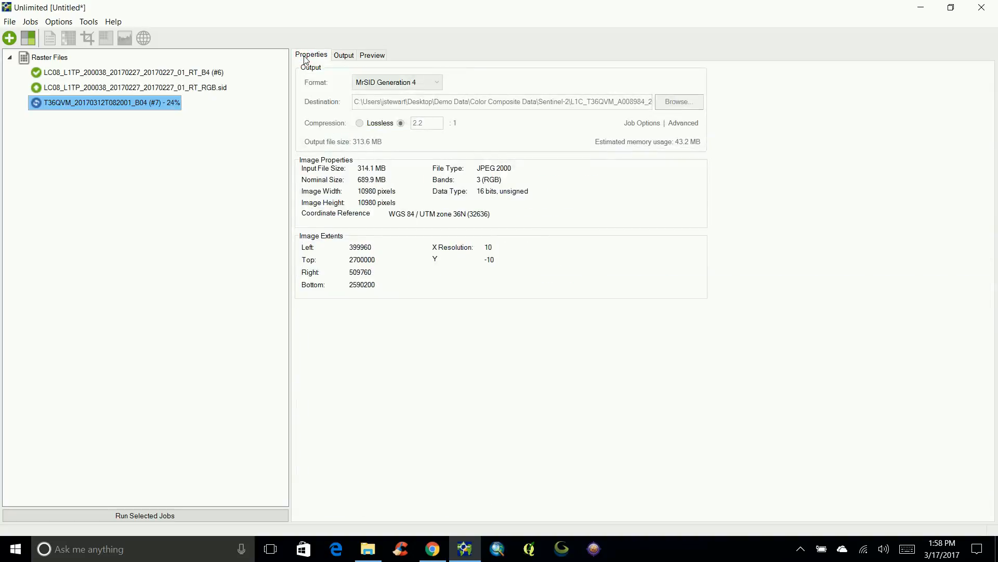
click(371, 57)
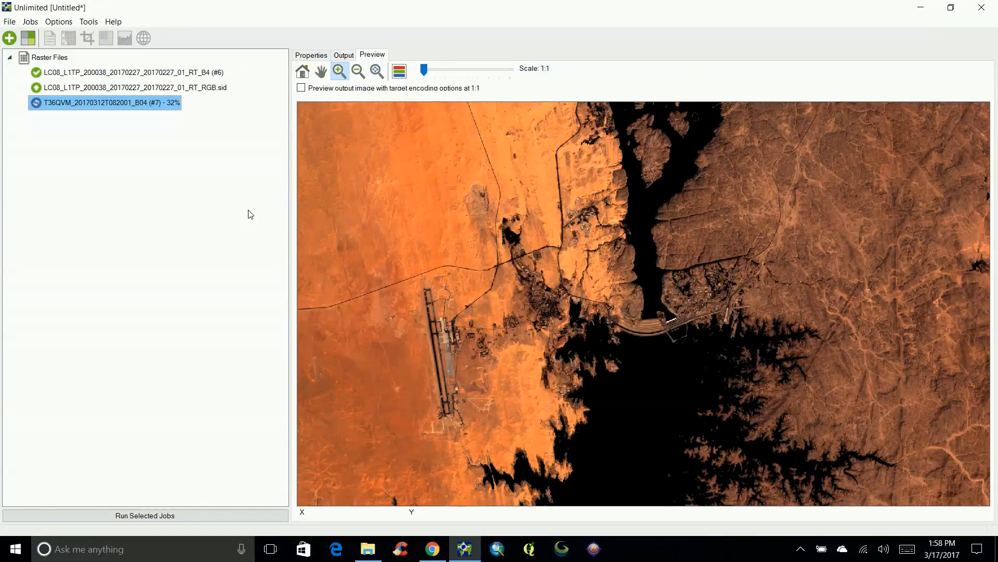
click(359, 71)
click(617, 325)
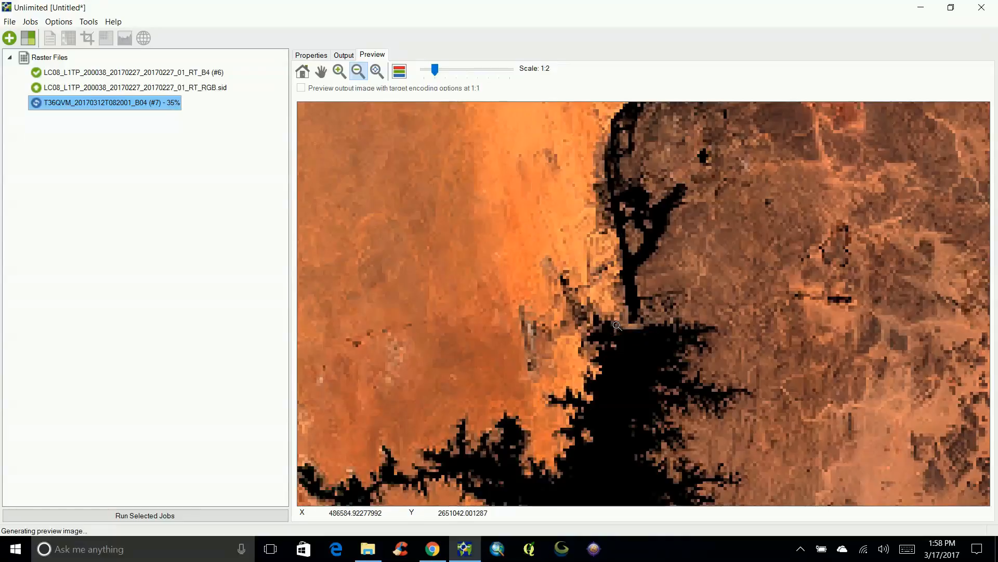
click(617, 325)
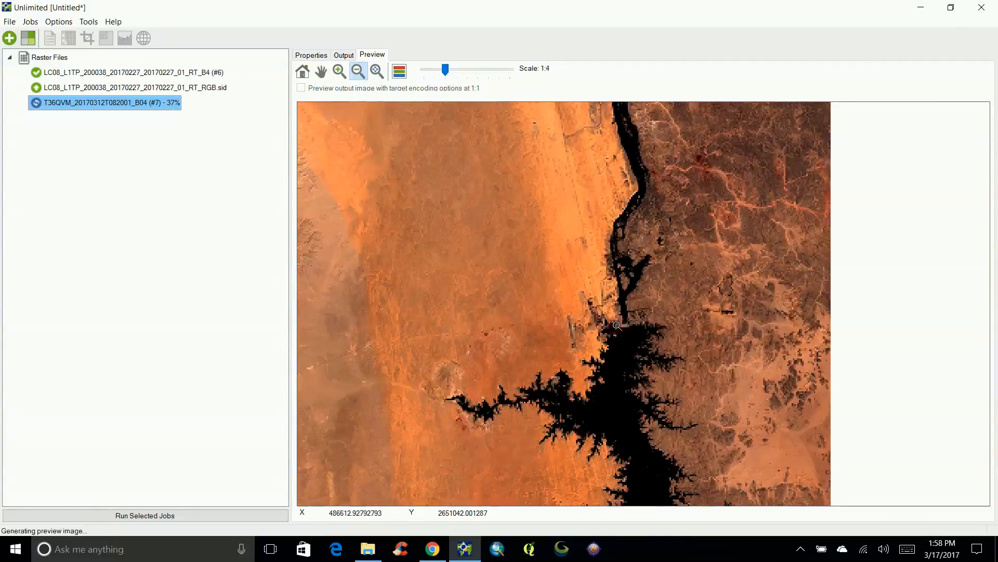
click(343, 55)
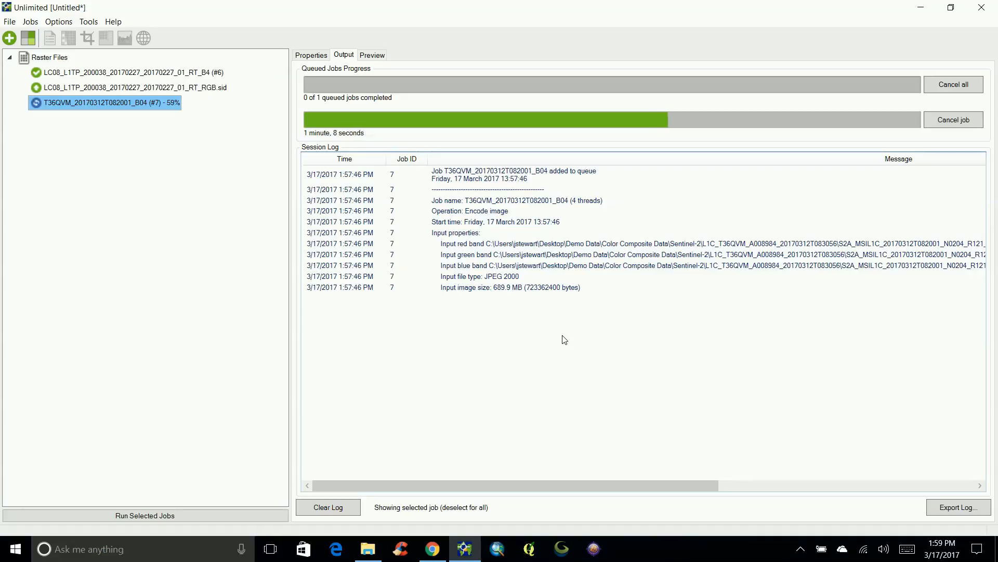
Try a new color composite with the Multispectral color option and the number of bands set to 4.
click(3, 22)
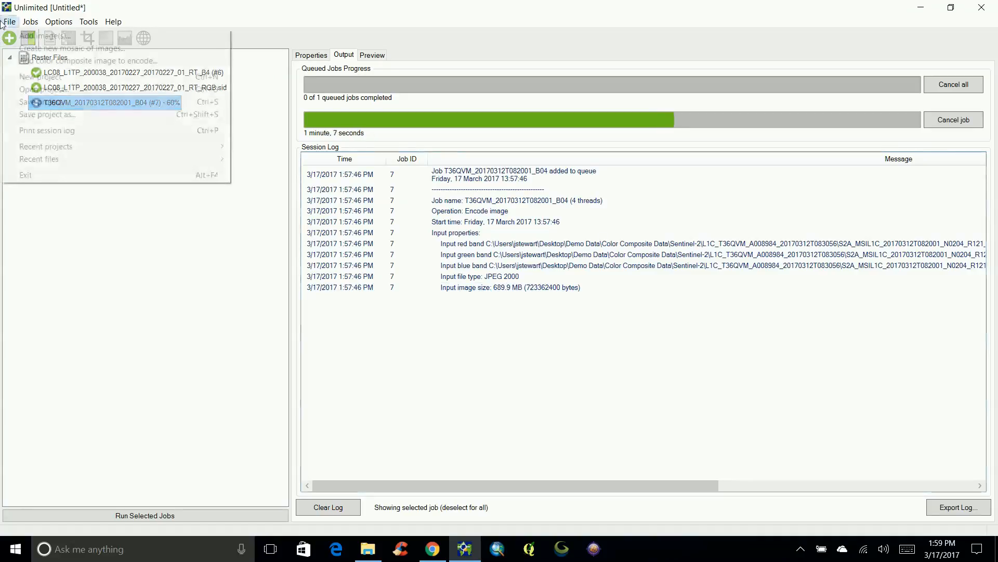
click(141, 60)
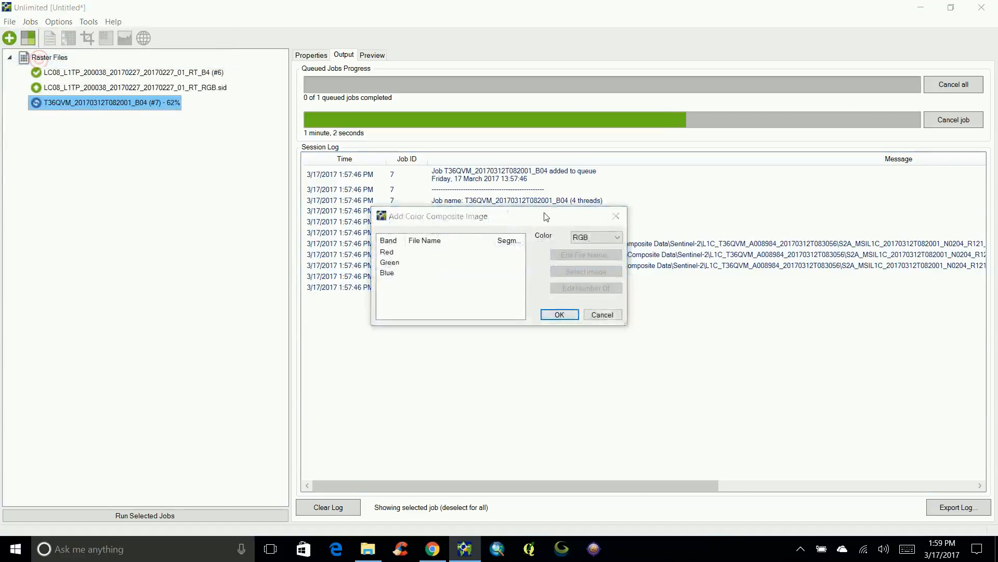
click(596, 237)
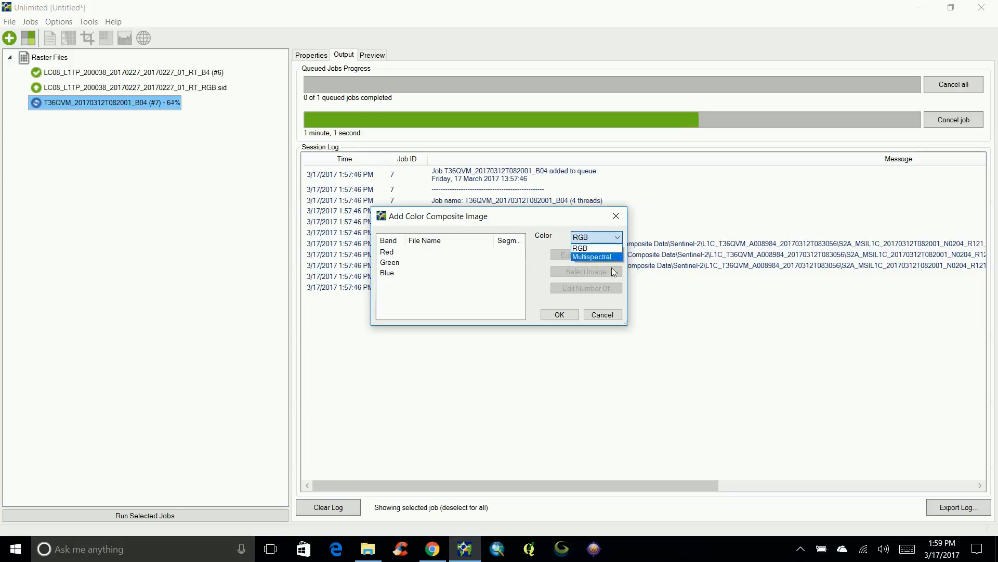
click(597, 258)
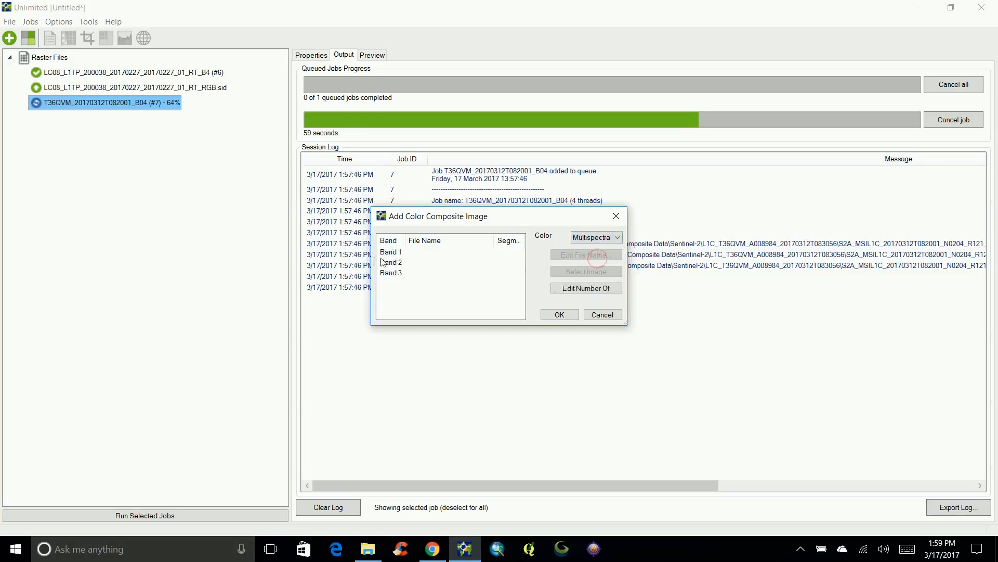
click(579, 288)
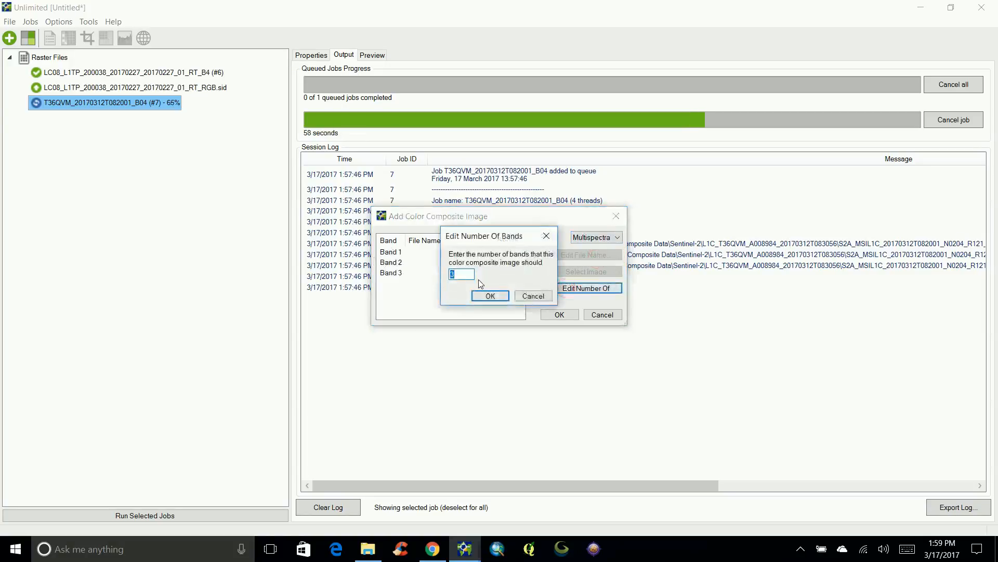
click(454, 274)
key(BackSpace)
text(4)
click(491, 296)
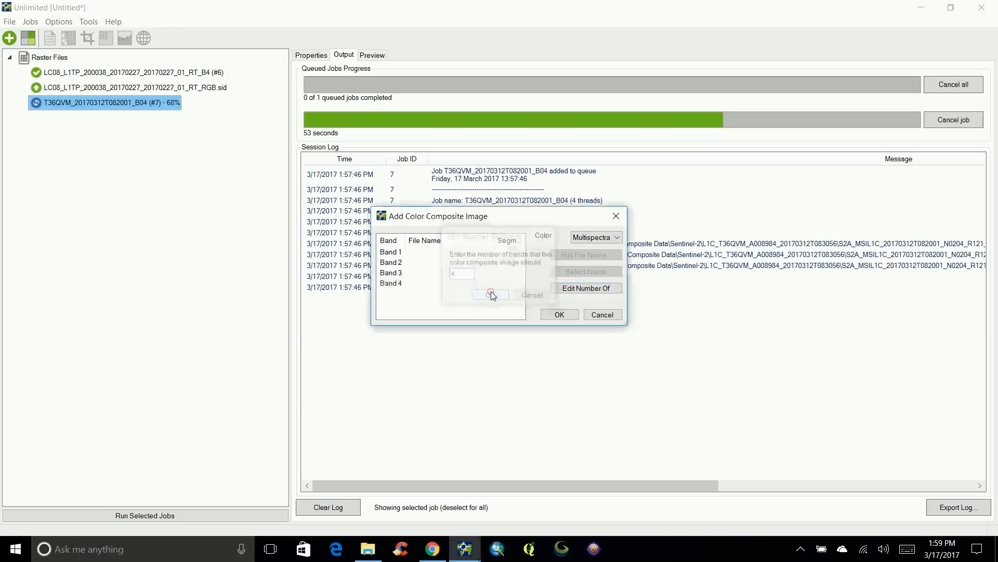
Open the input image selection for Band 1, then discard the multispectral composite without adding any files.
double_click(414, 252)
click(577, 267)
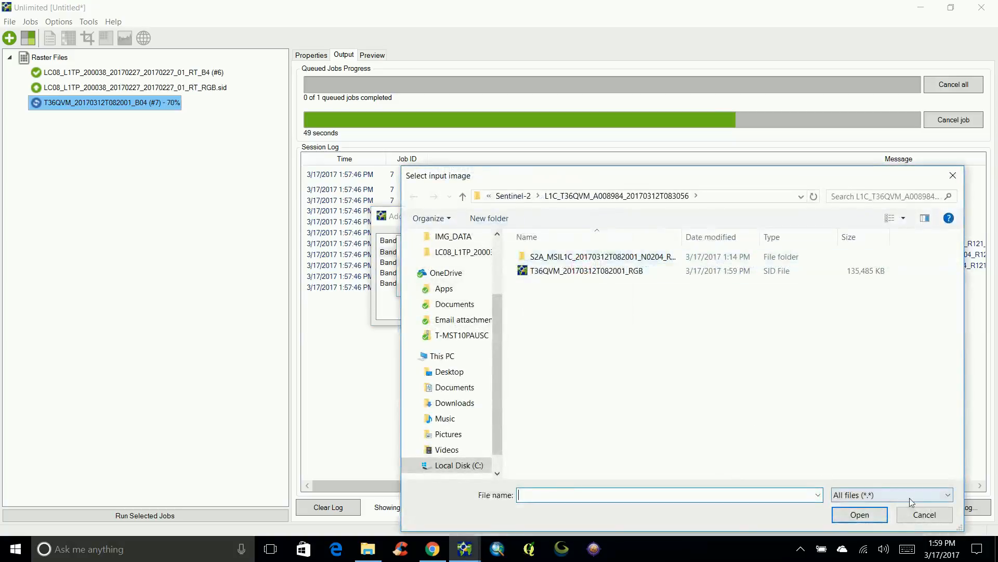
click(920, 515)
click(577, 287)
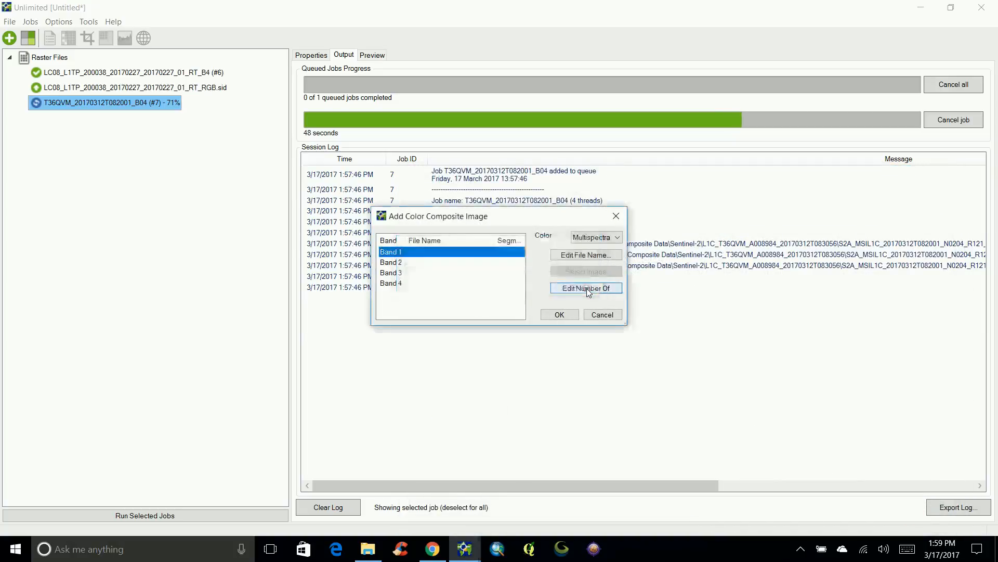
click(602, 314)
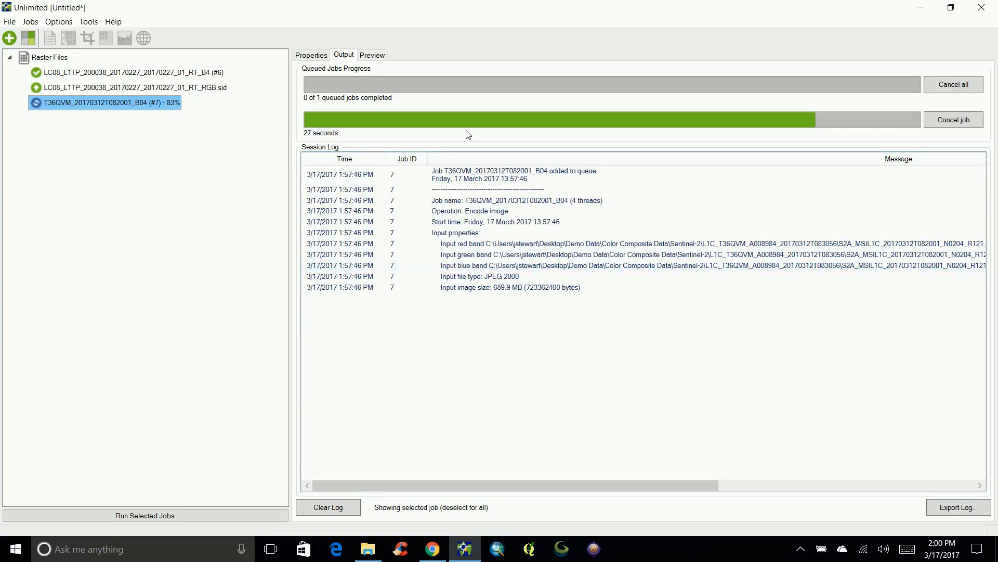
Examine the Landsat 8 composite's properties and its advanced output options, including 8-bit conversion, and leave them without changes.
click(314, 56)
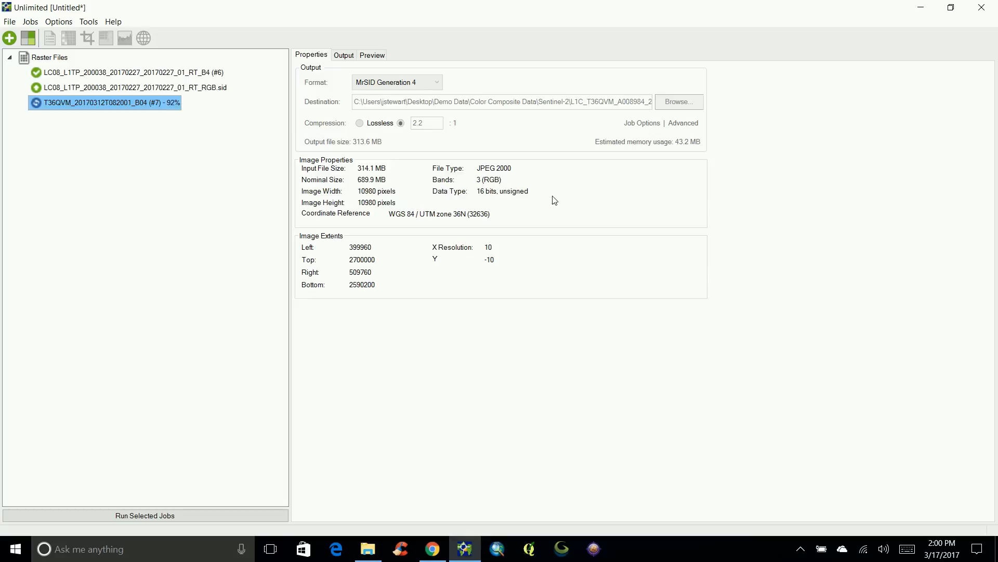
click(132, 75)
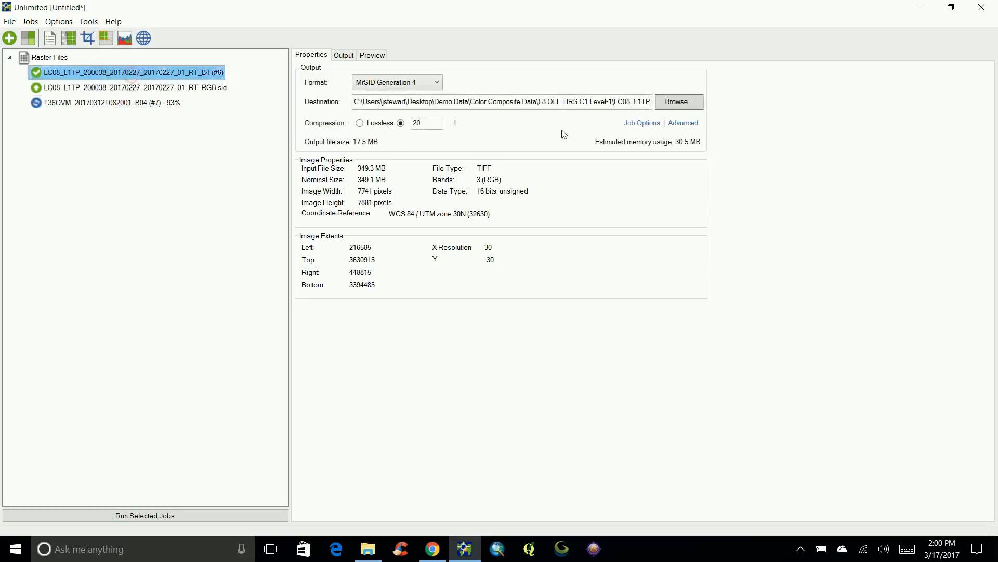
click(683, 124)
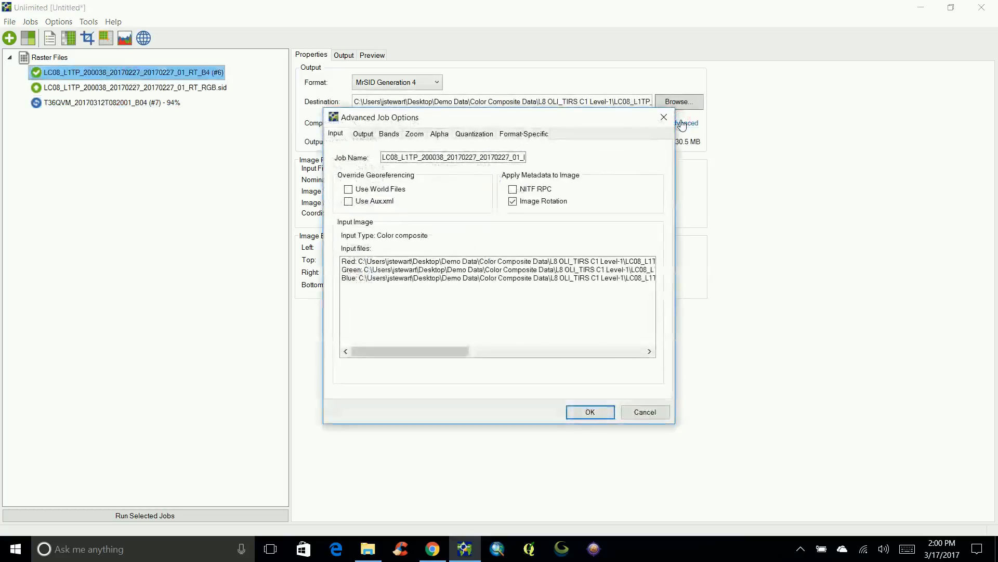
click(373, 136)
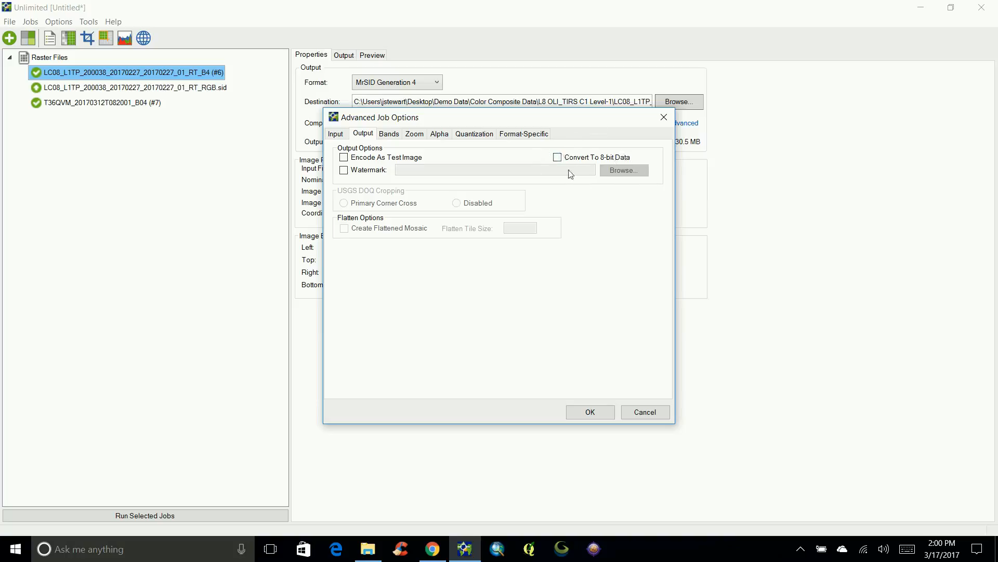
click(645, 411)
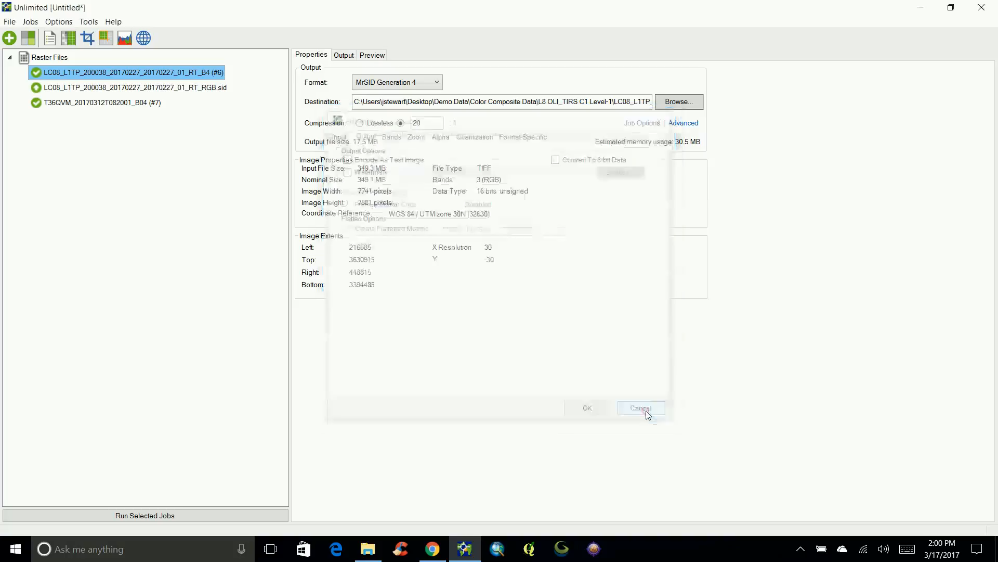
click(133, 104)
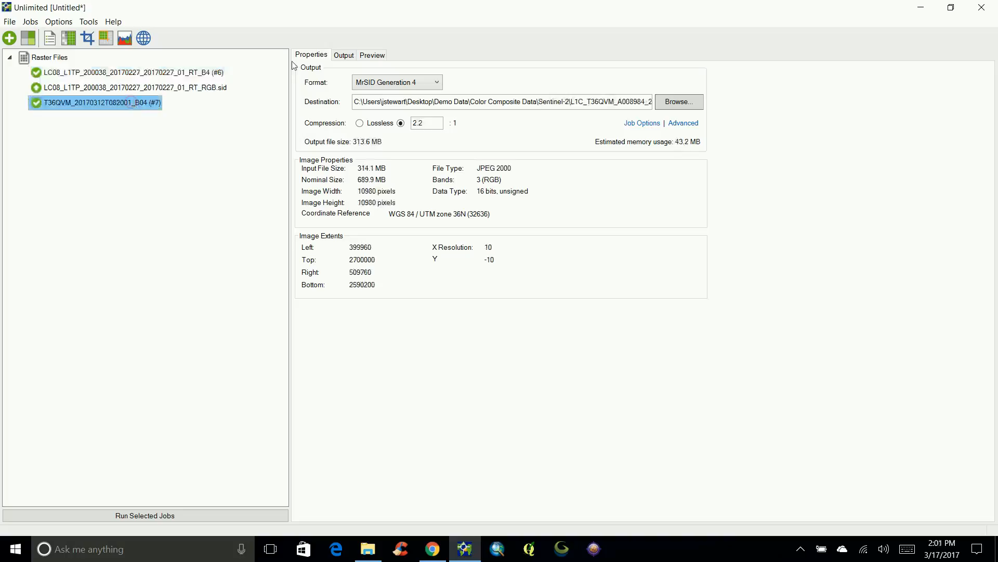
click(9, 40)
double_click(254, 148)
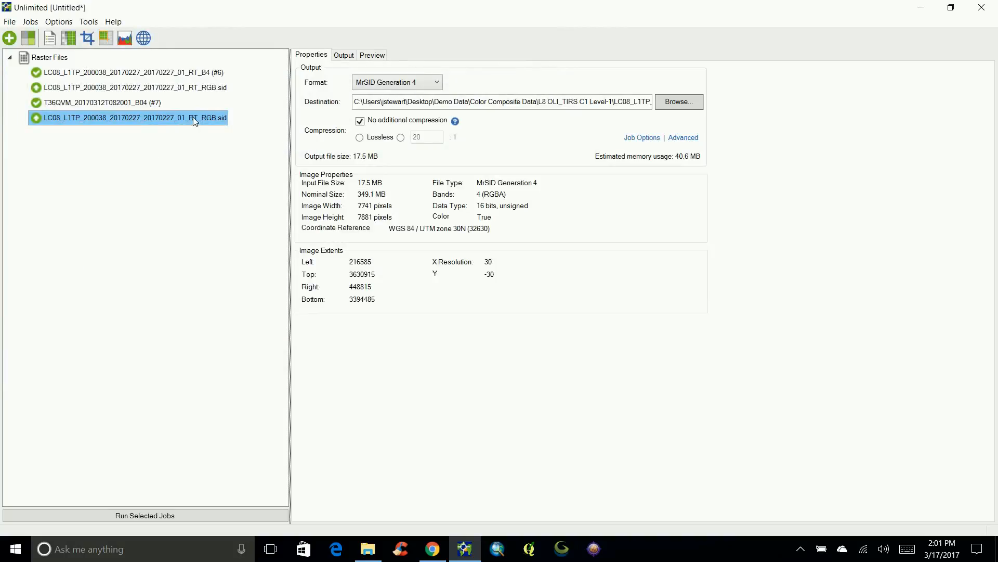
right_click(194, 119)
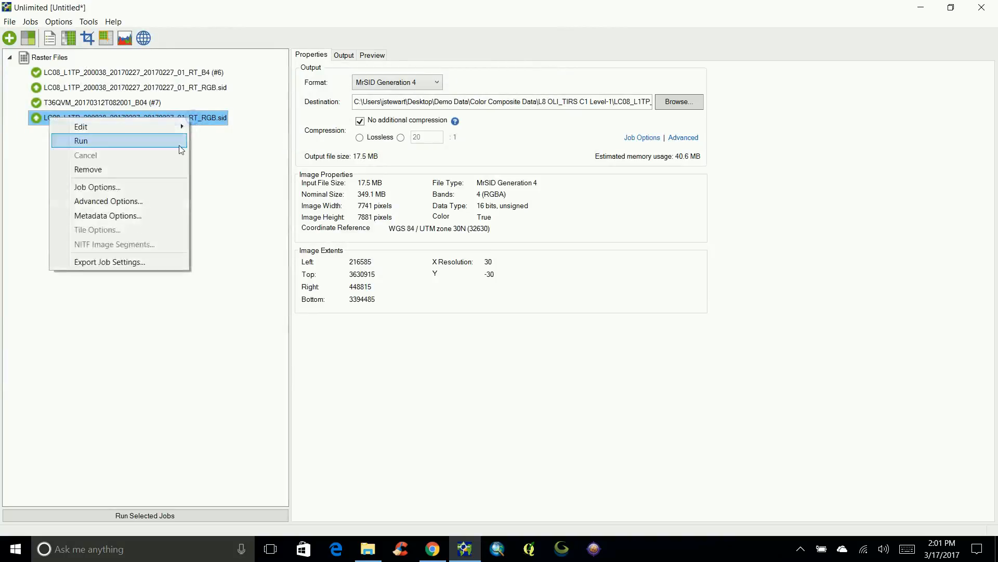
click(163, 168)
Add the encoded image T36QVM_20170312T082001_RGB from the Sentinel-2 L1C_T36QVM_A008984_20170312T083056 folder to the job list.
click(9, 39)
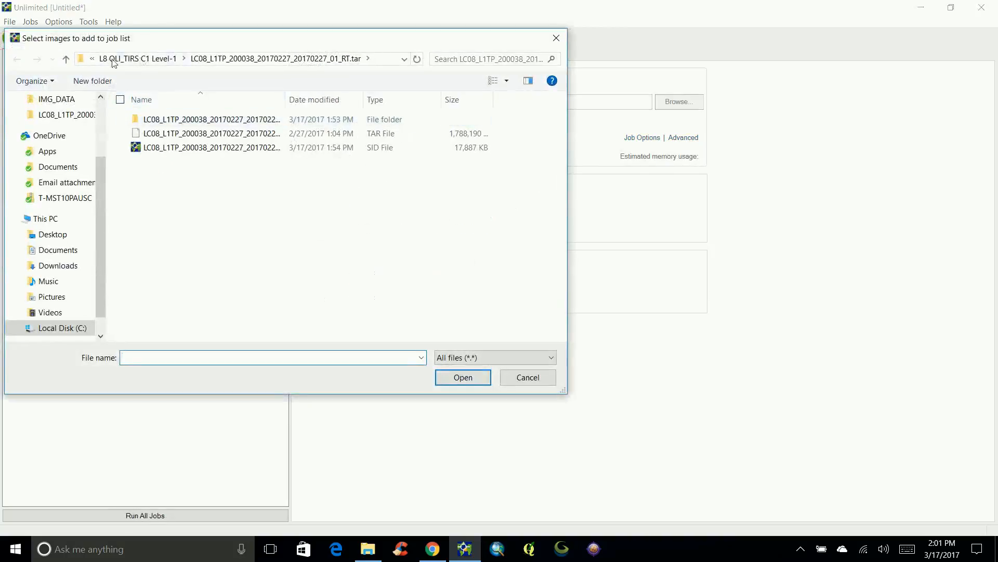
click(65, 59)
click(66, 59)
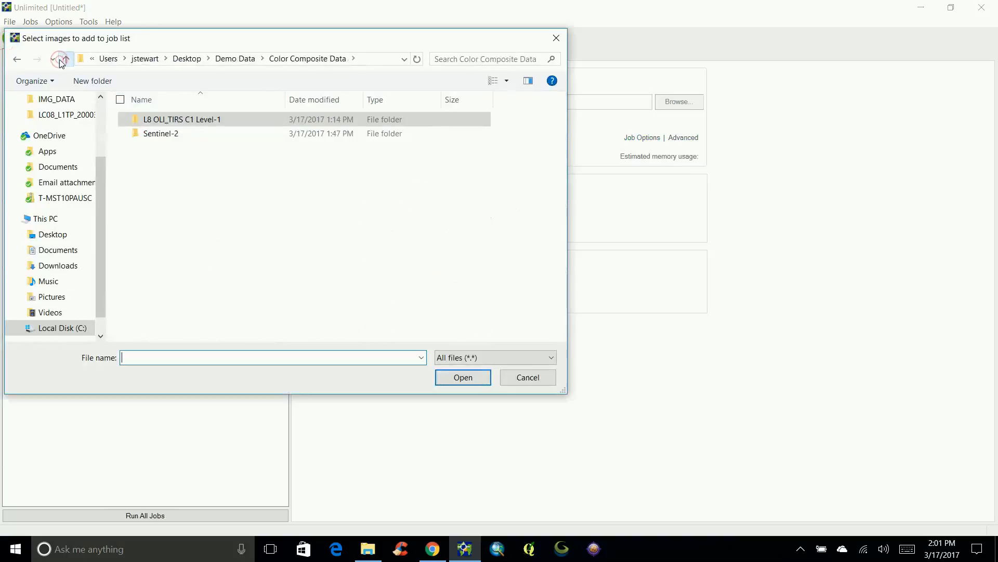
double_click(194, 135)
double_click(213, 119)
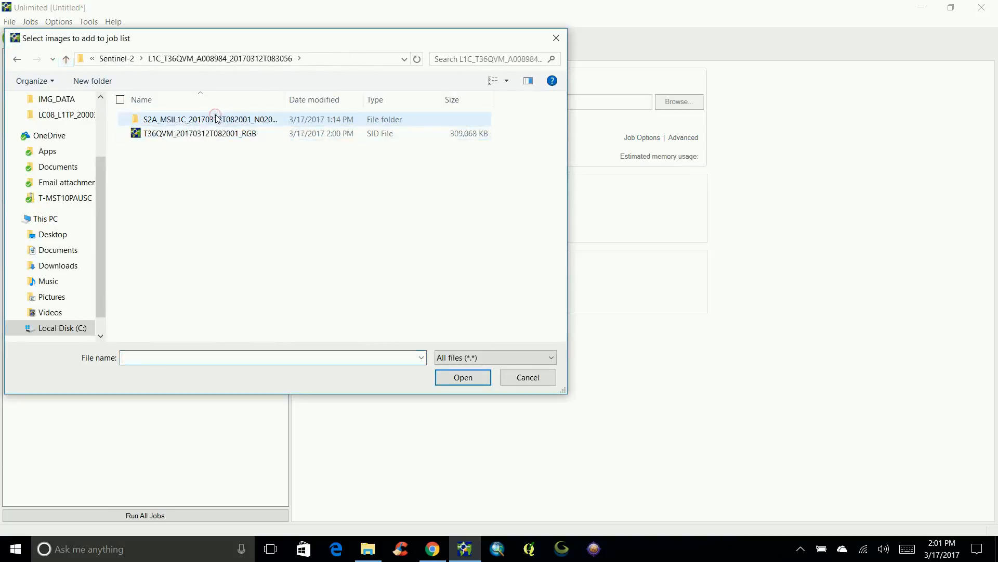
click(218, 133)
click(472, 377)
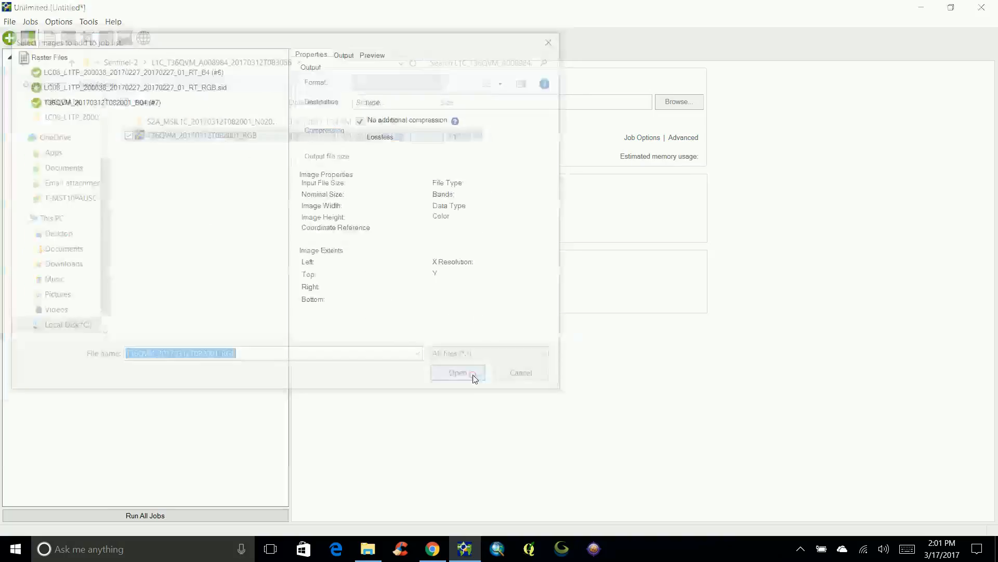
Preview the encoded Sentinel-2 RGB image, examine the lake shoreline, dam, airport and nearby town at 1:2 and 2:1 scale, and restore the full extent.
click(373, 55)
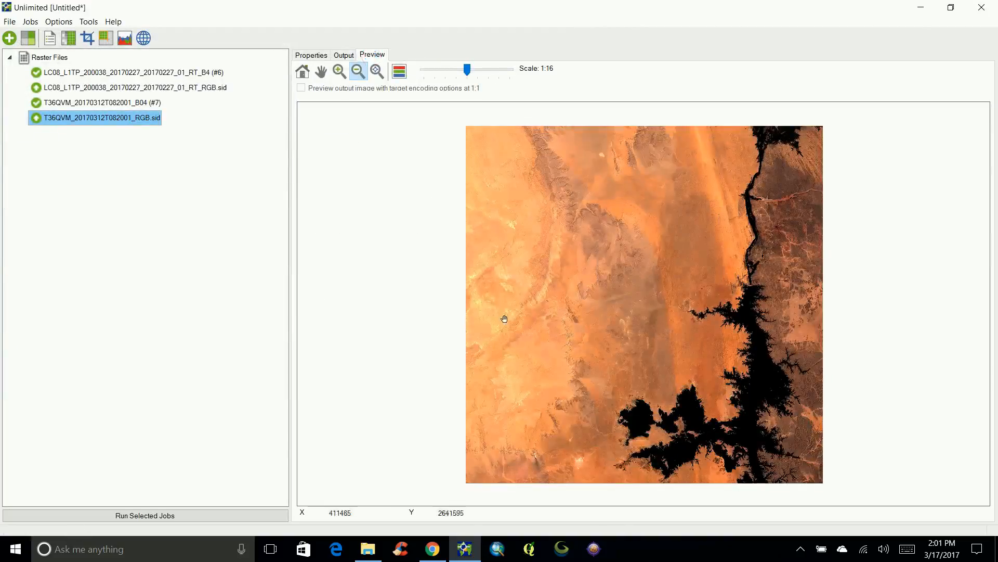
click(341, 71)
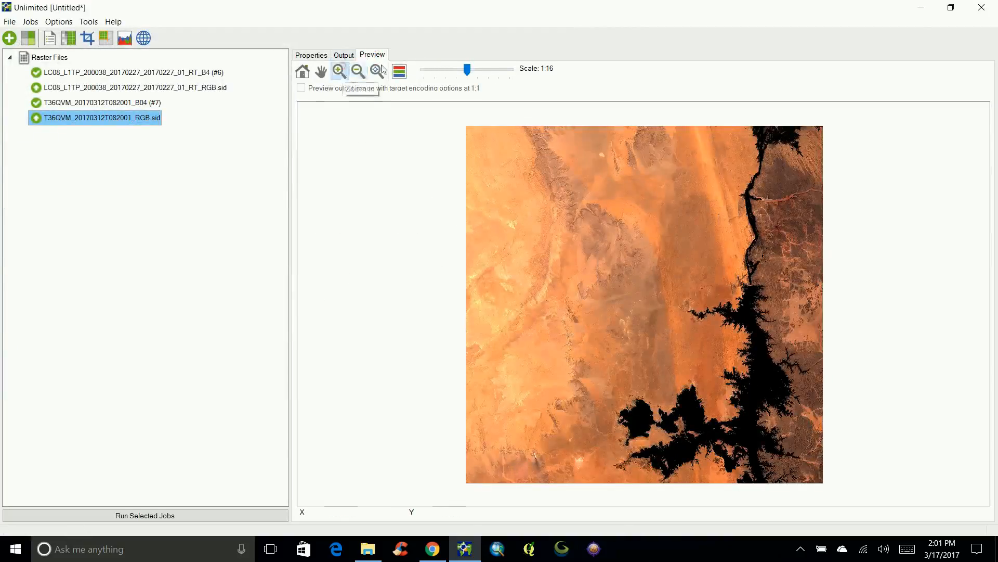
click(721, 325)
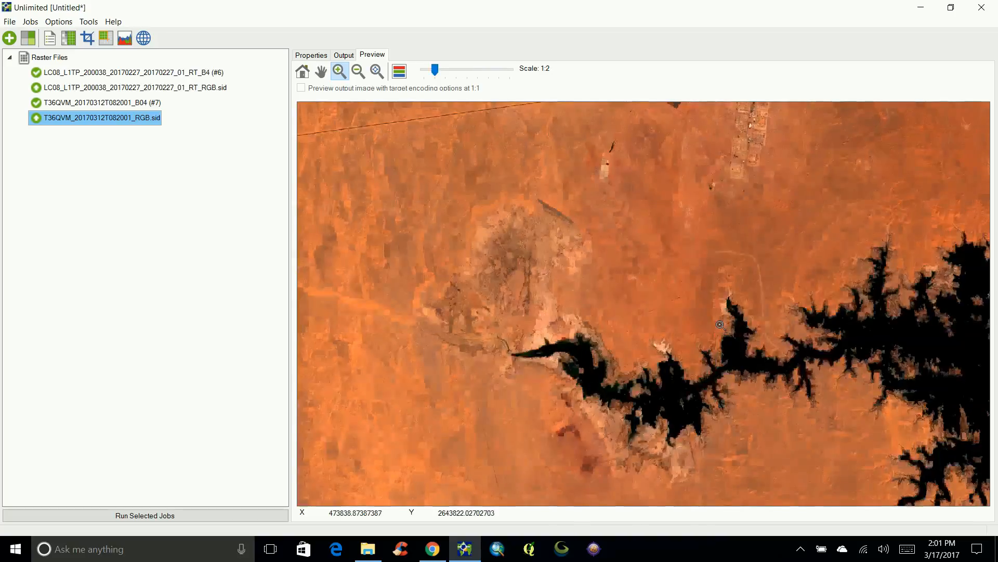
click(321, 72)
drag(699, 176, 691, 270)
drag(870, 273, 629, 272)
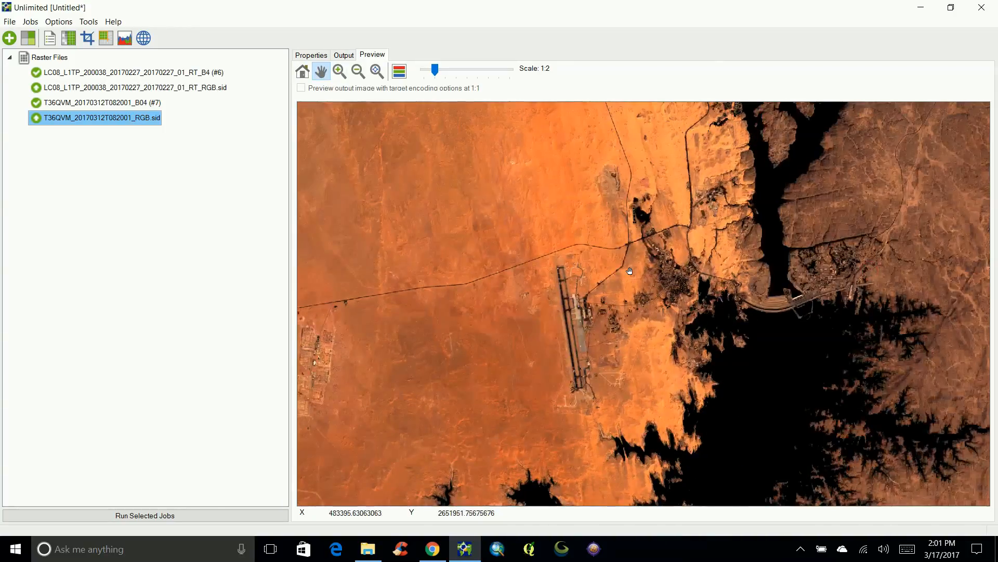
drag(692, 307, 588, 312)
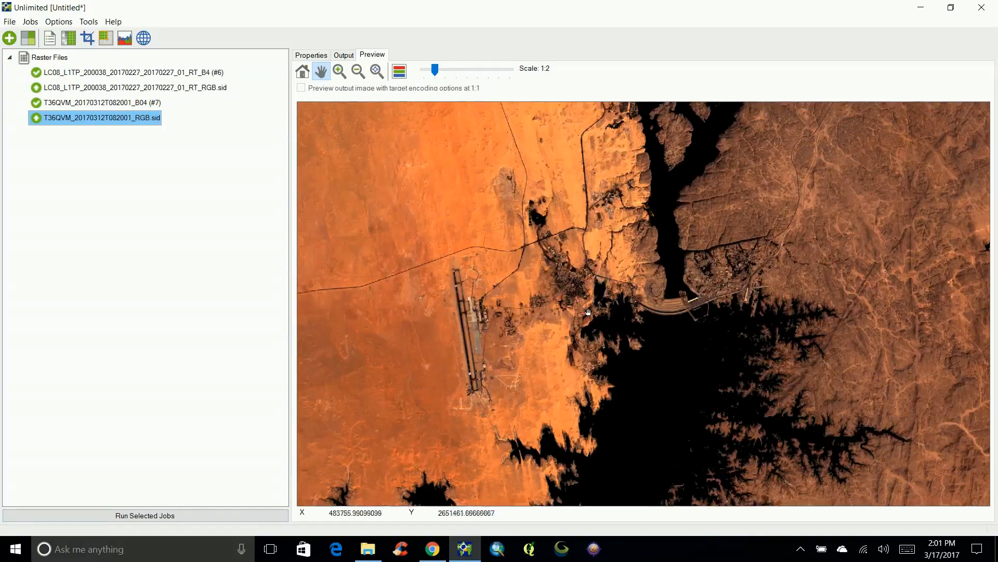
click(339, 71)
drag(521, 222, 592, 319)
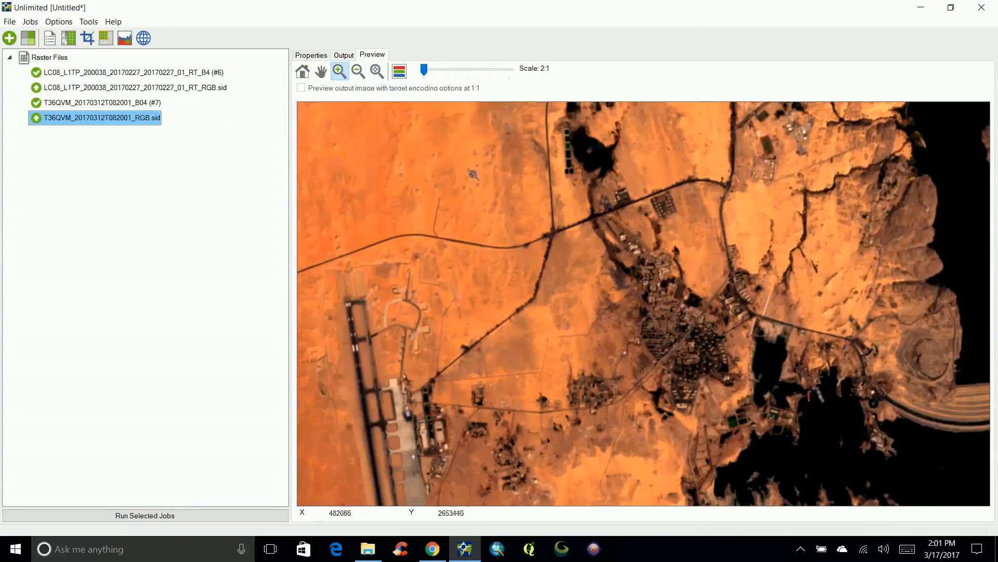
click(303, 72)
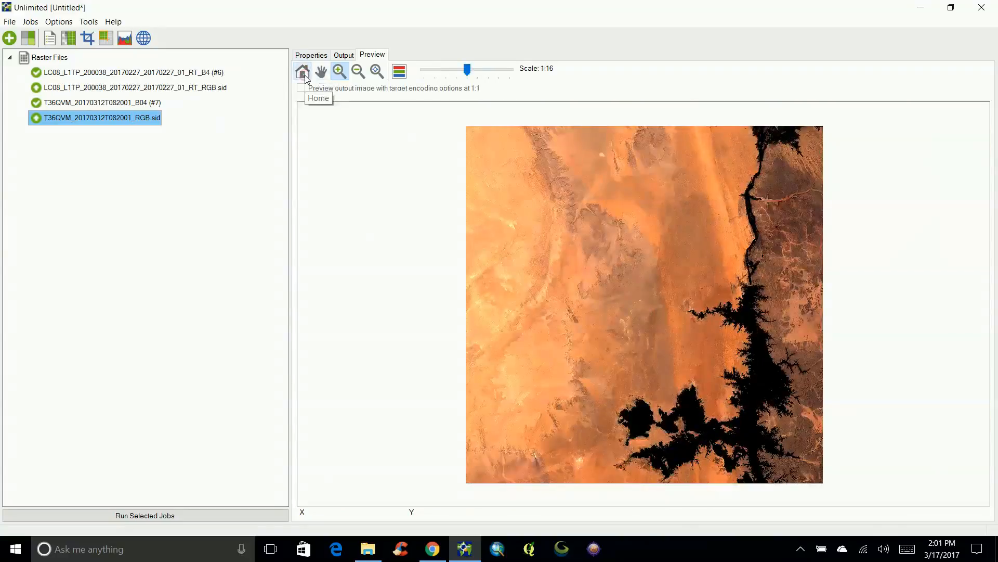